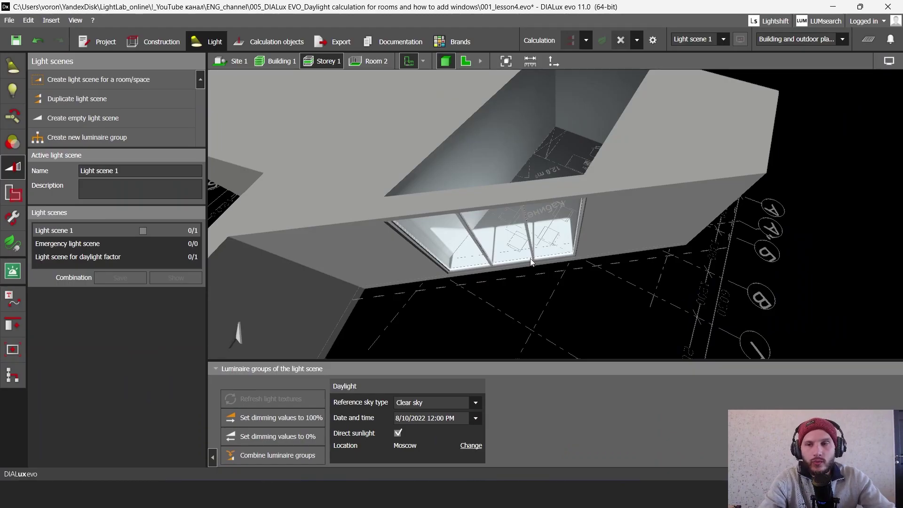
Open 001_lesson2.evo from the 002_How to make outdoor contour folder in DIALux evo.
left_click_drag(529, 259, 499, 324)
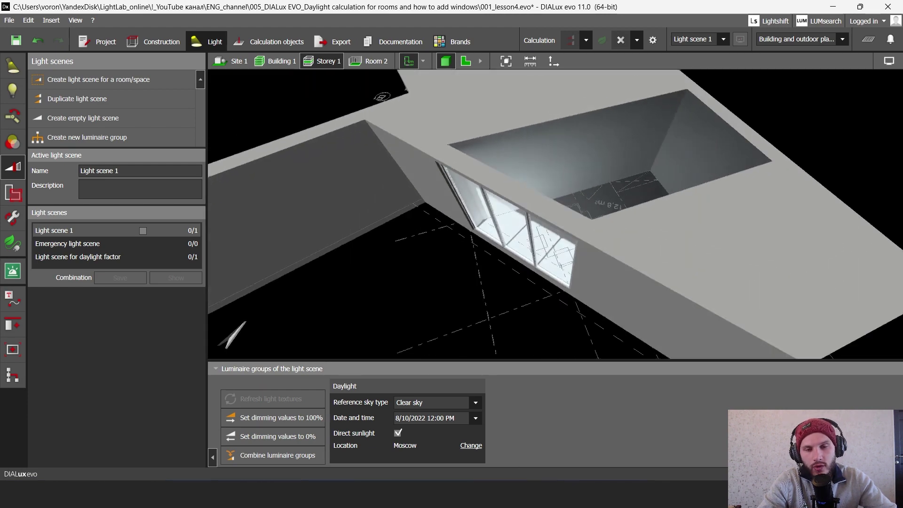
mouse_move(404, 494)
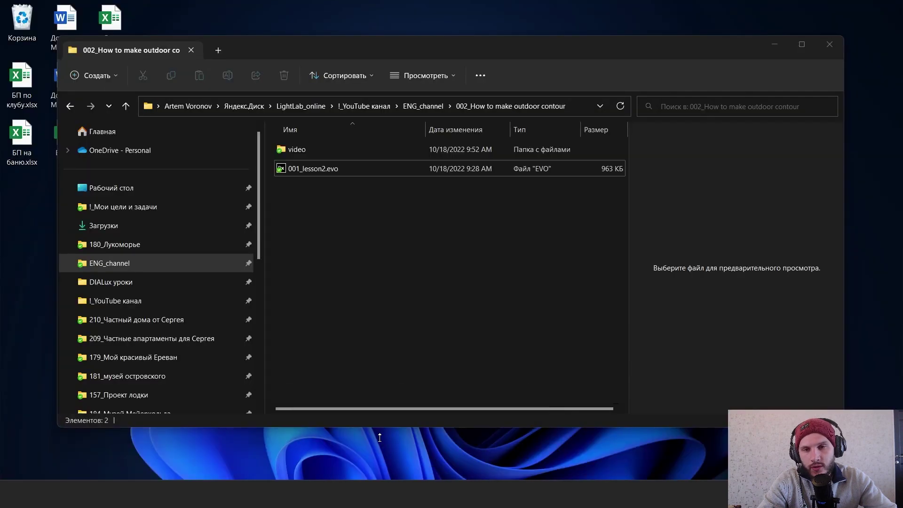
left_click(379, 438)
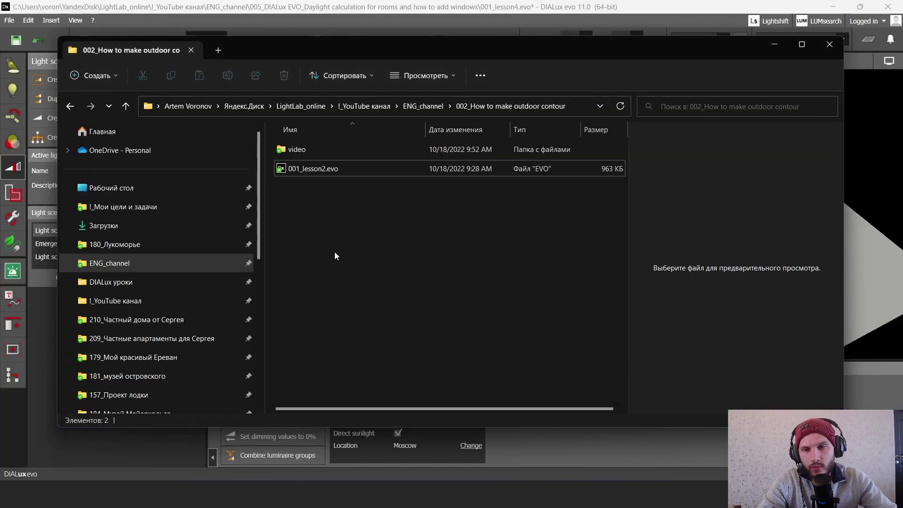
double_click(333, 170)
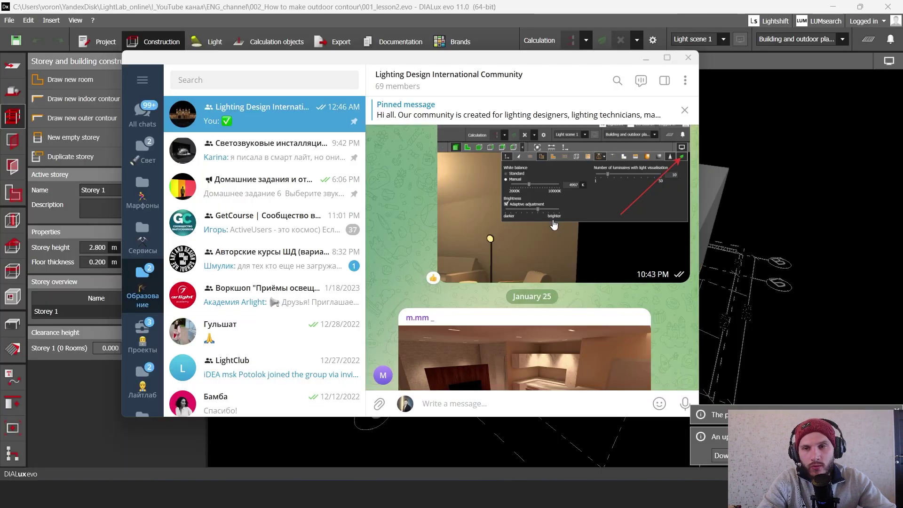
Scroll through the Lighting Design International Community chat, then minimize Telegram.
scroll(551, 227, "down", 5)
scroll(550, 227, "up", 3)
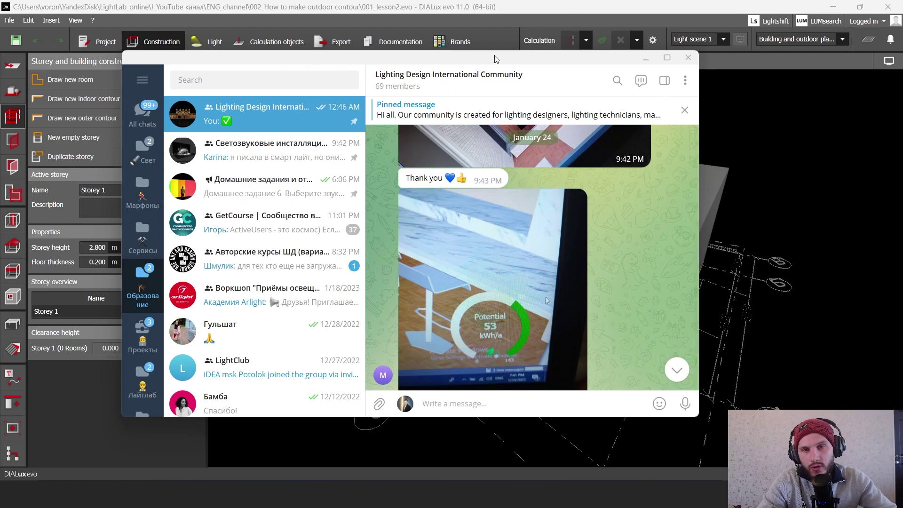
scroll(534, 221, "down", 3)
scroll(534, 221, "down", 3)
scroll(518, 221, "up", 10)
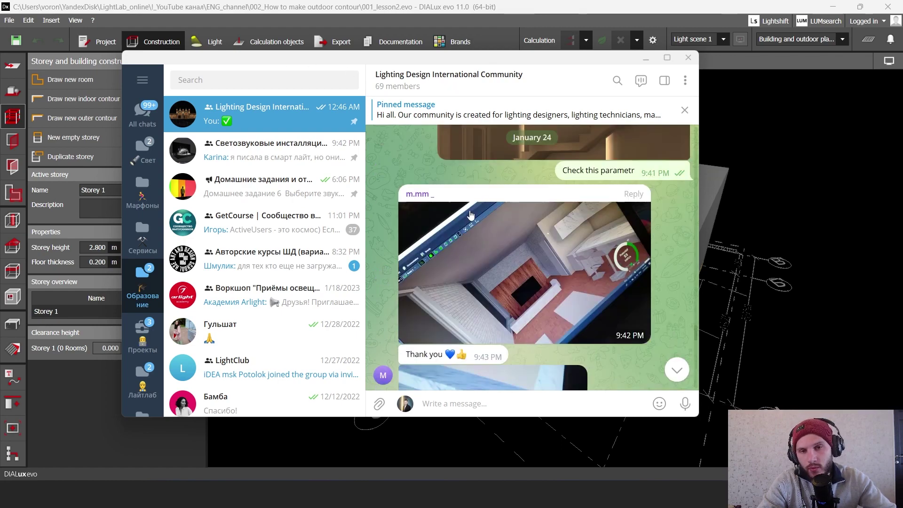
scroll(503, 222, "up", 4)
scroll(504, 222, "up", 2)
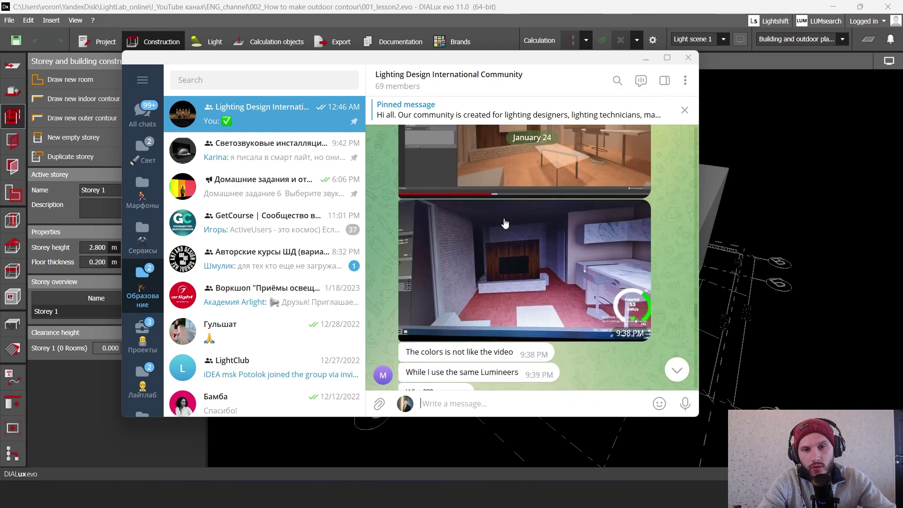
scroll(505, 223, "down", 4)
scroll(504, 223, "down", 12)
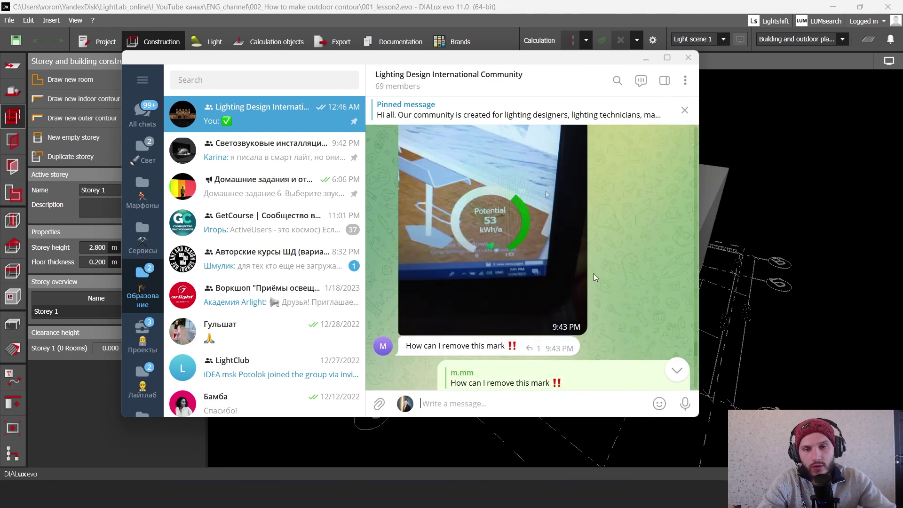
scroll(541, 282, "down", 15)
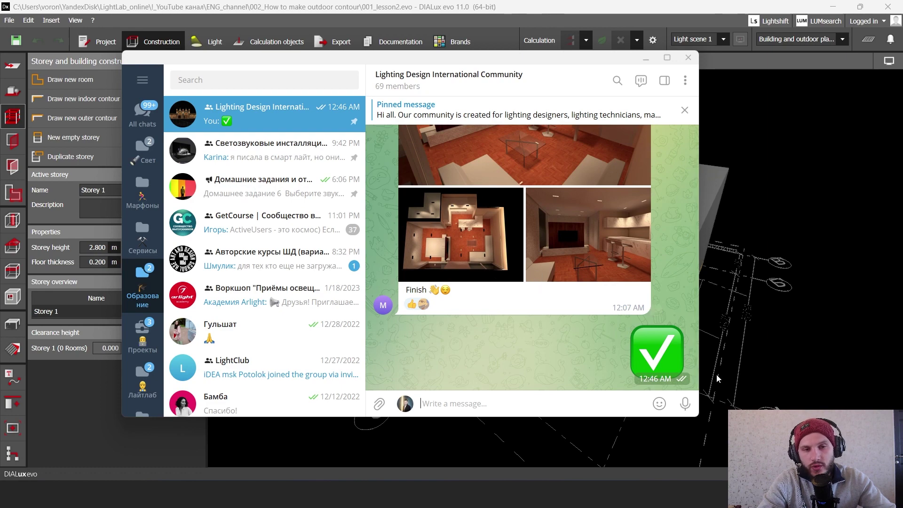
scroll(492, 299, "up", 5)
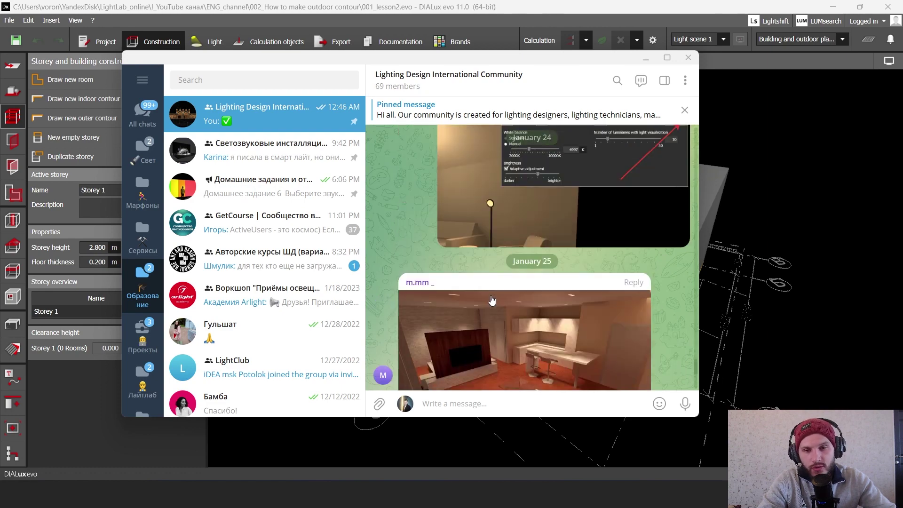
left_click(646, 58)
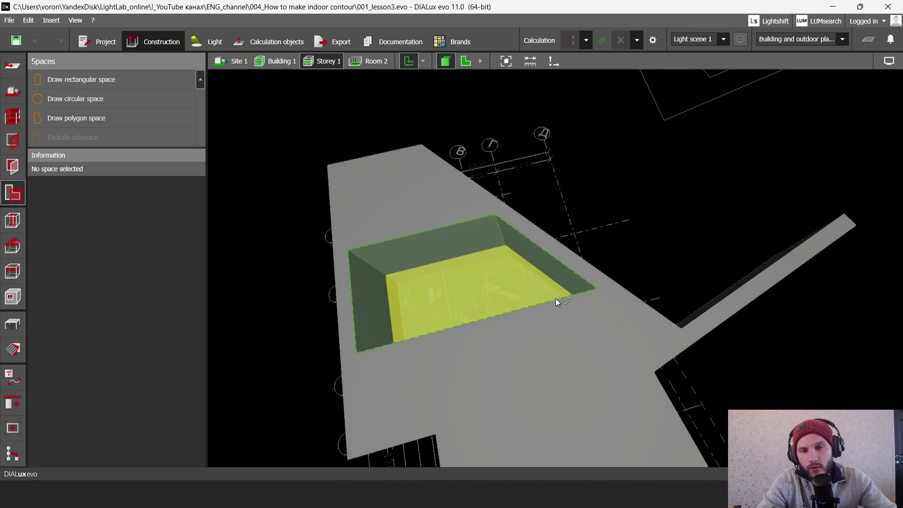
In the 2D plan, place a 1.000 m Window (standard) with 0.800 m sill on Кабинет's upper wall.
middle_click_drag(557, 300, 598, 196)
left_click(466, 61)
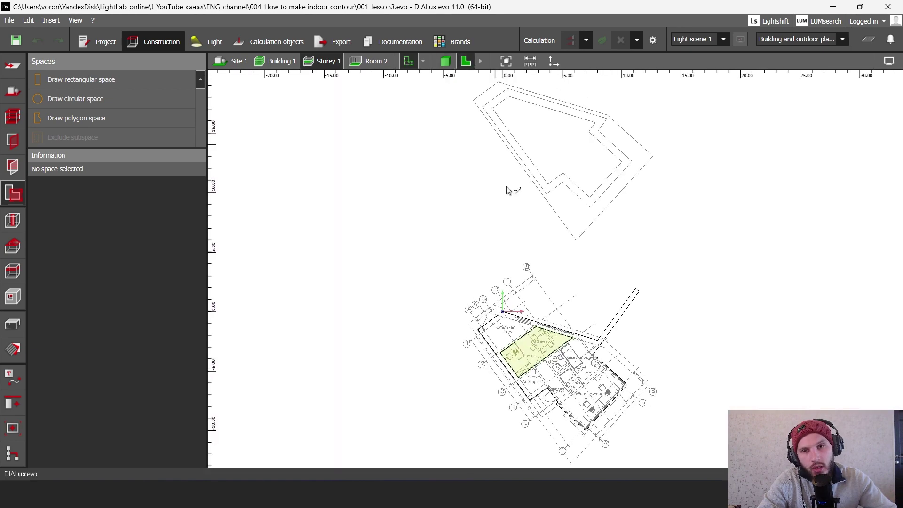
scroll(513, 188, "up", 8)
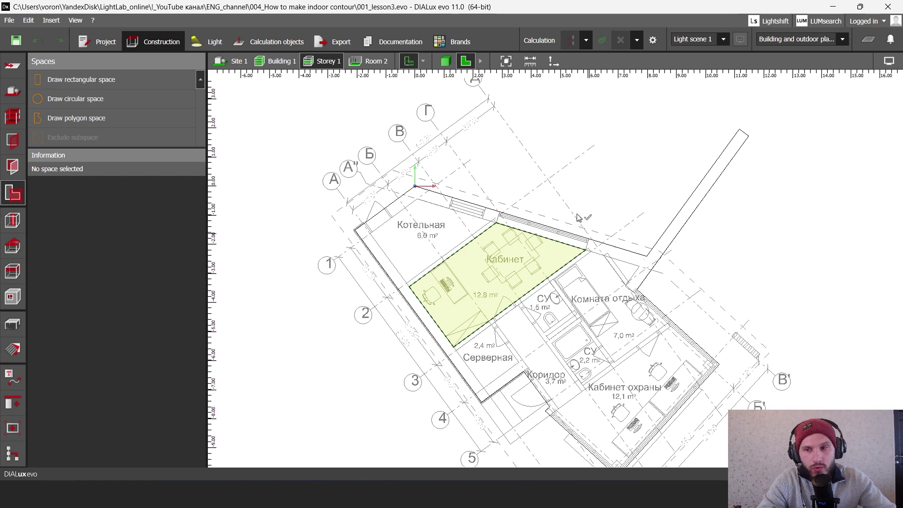
scroll(576, 220, "up", 4)
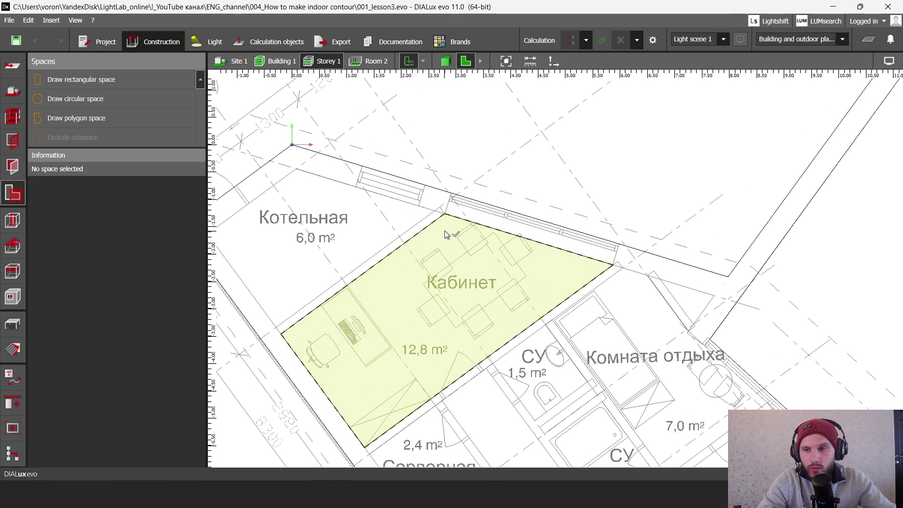
left_click(13, 140)
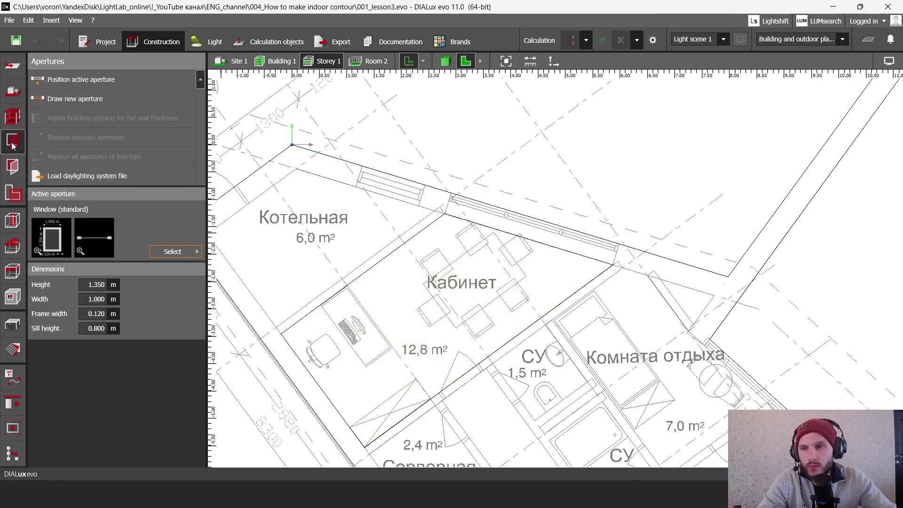
left_click(180, 252)
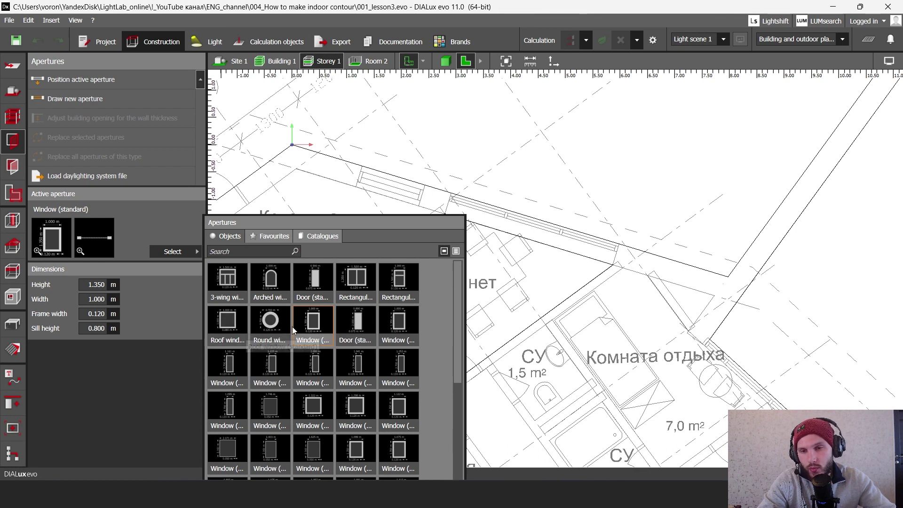
left_click(172, 251)
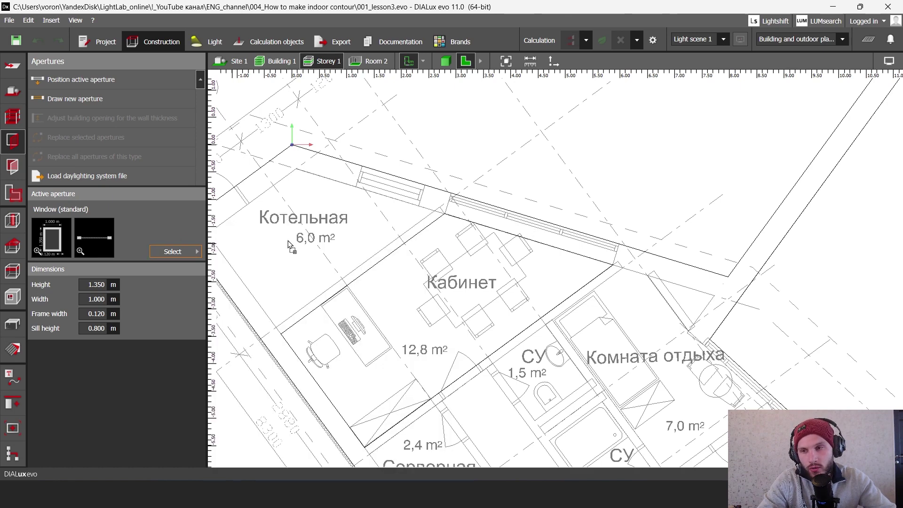
left_click(516, 218)
scroll(514, 223, "up", 3)
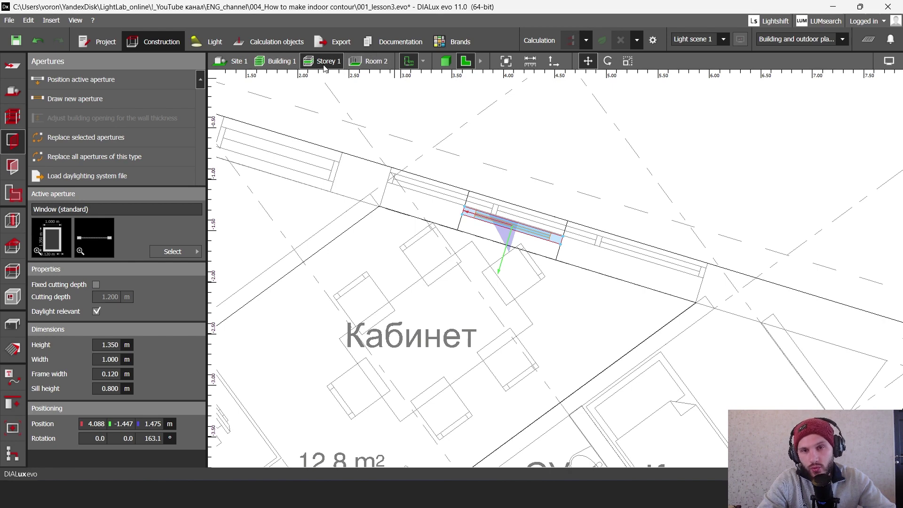
Hide the underlay and resize the Кабинет window to 1.085 m wide, shifted left.
scroll(332, 123, "up", 3)
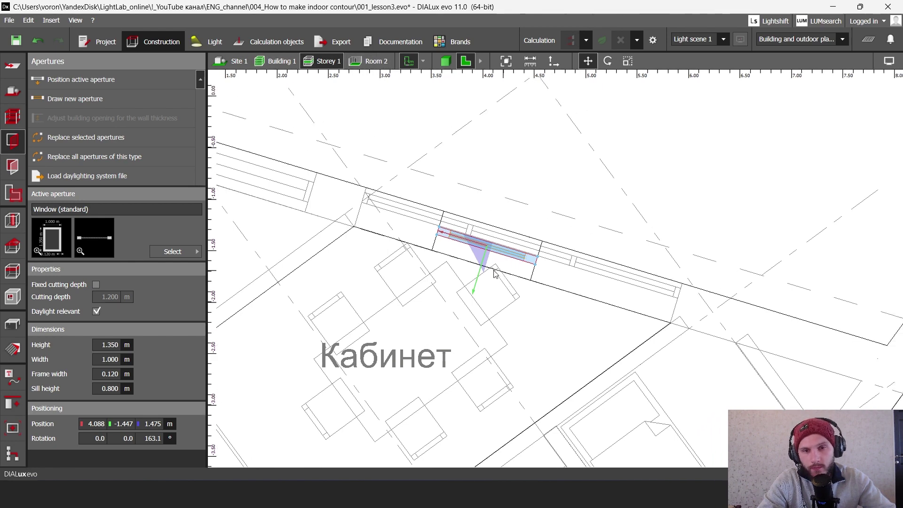
left_click(409, 61)
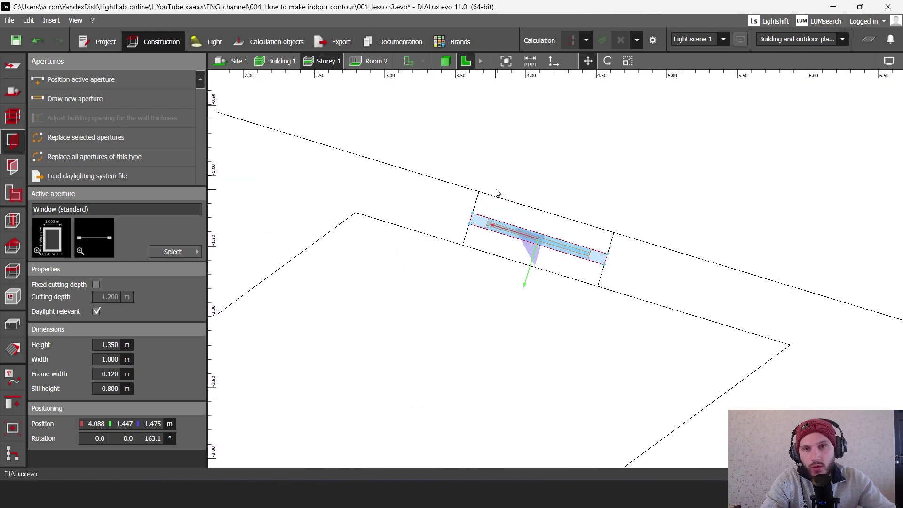
left_click(629, 65)
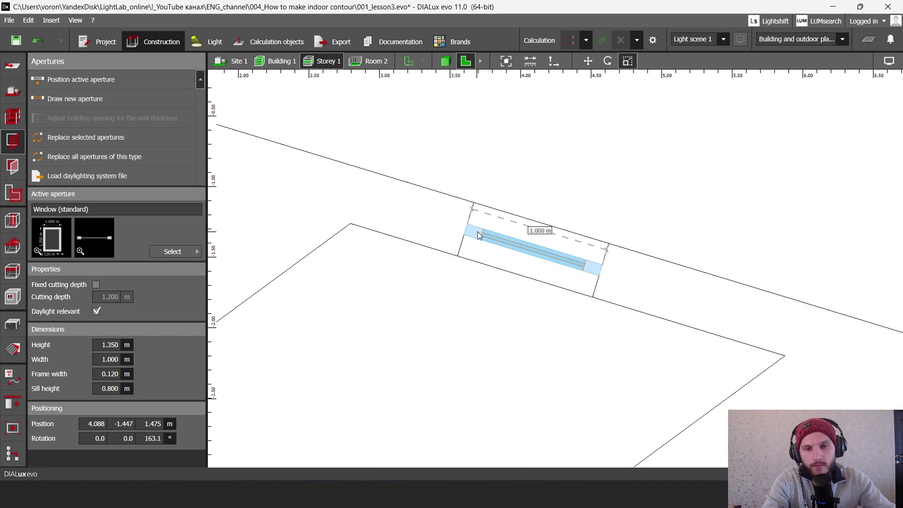
left_click_drag(485, 224, 365, 210)
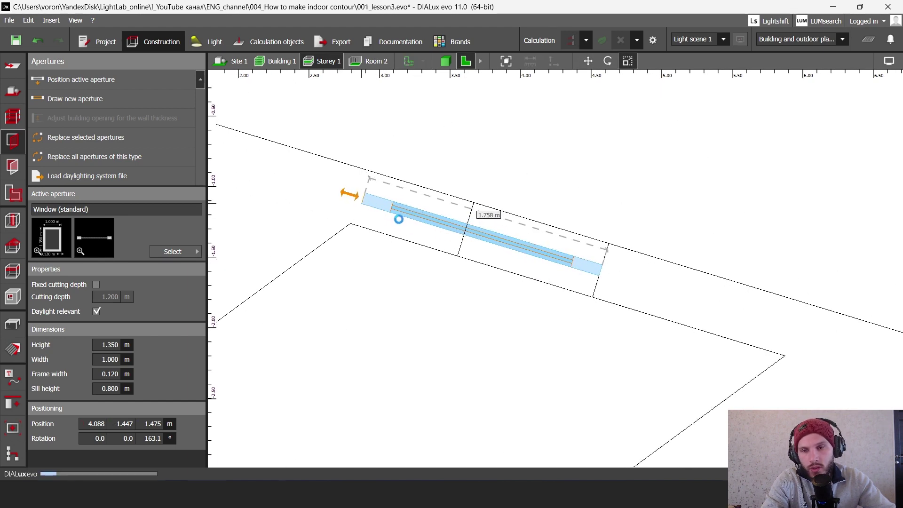
left_click_drag(601, 263, 513, 259)
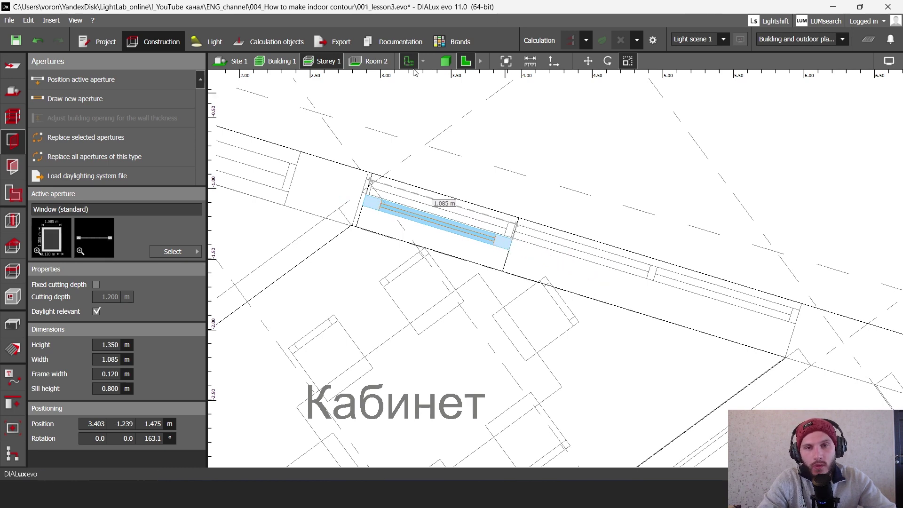
In the 3D view, set the window's sill height to 0 so it reaches the floor.
left_click(446, 62)
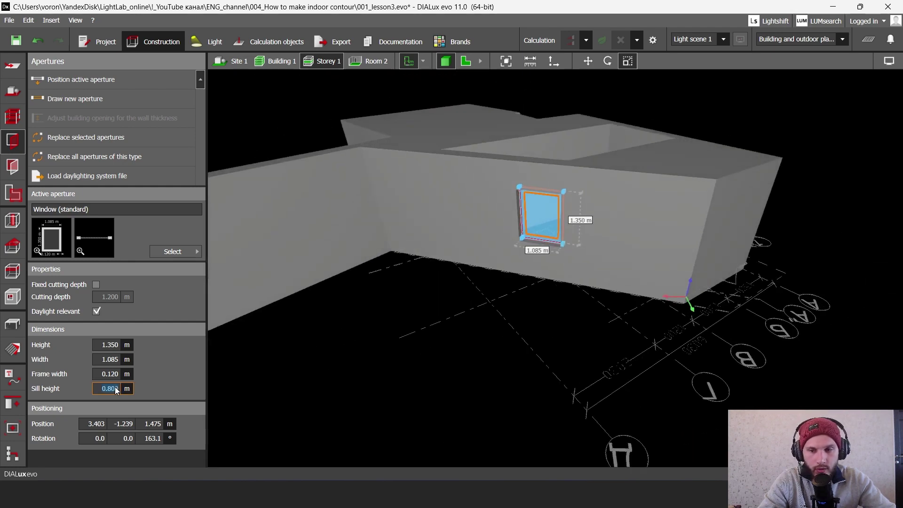
type("0")
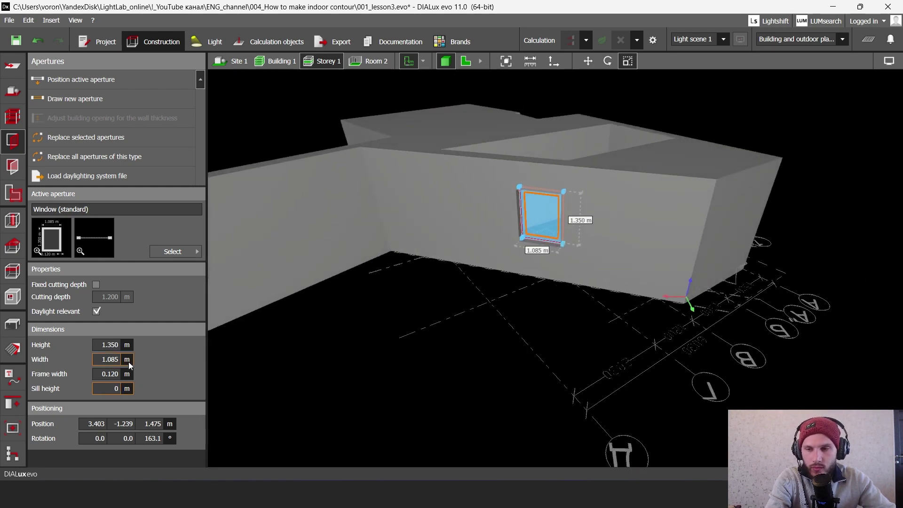
left_click(337, 353)
left_click(527, 242)
scroll(520, 259, "up", 5)
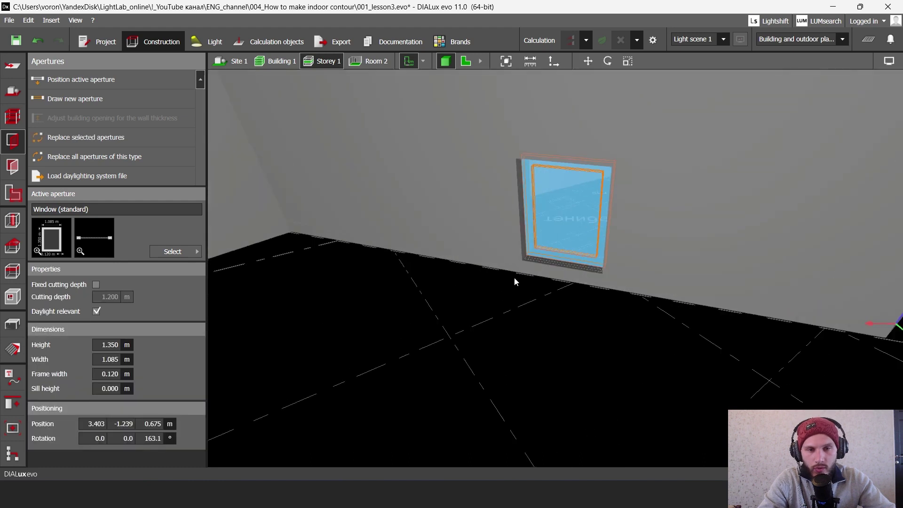
left_click_drag(515, 278, 527, 301)
Set the window height to 2.700 m.
left_click(109, 344)
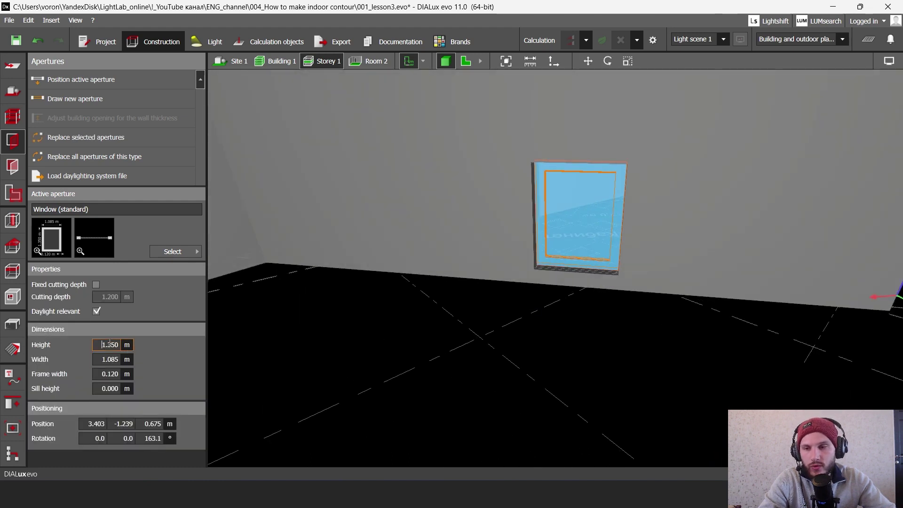
type("27")
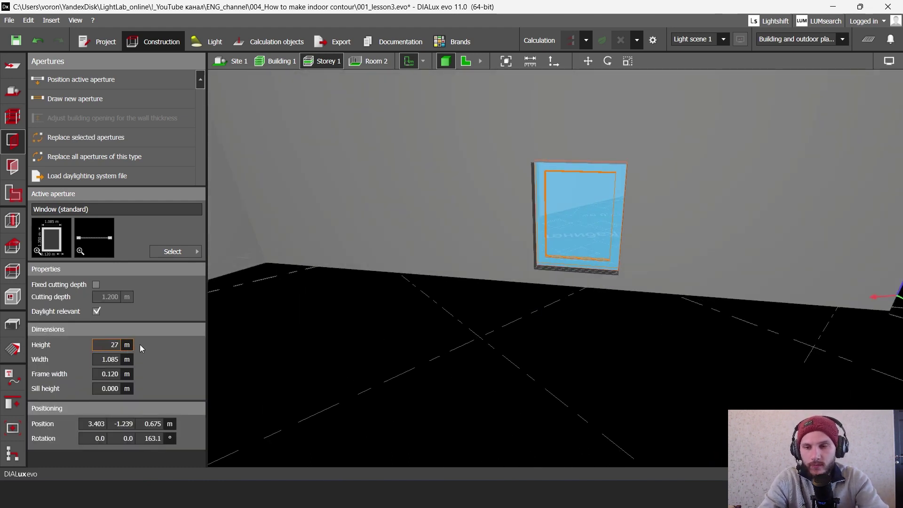
key("Return")
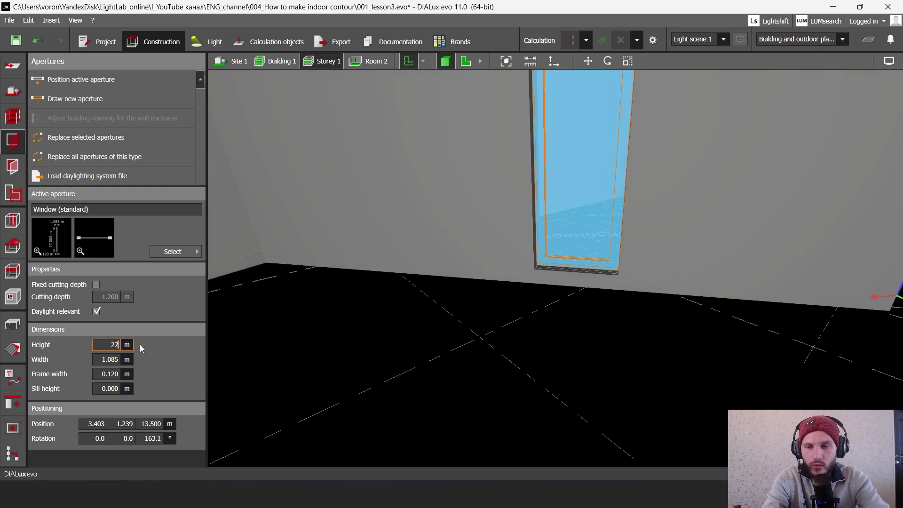
type("2.700")
key("Return")
scroll(482, 261, "down", 3)
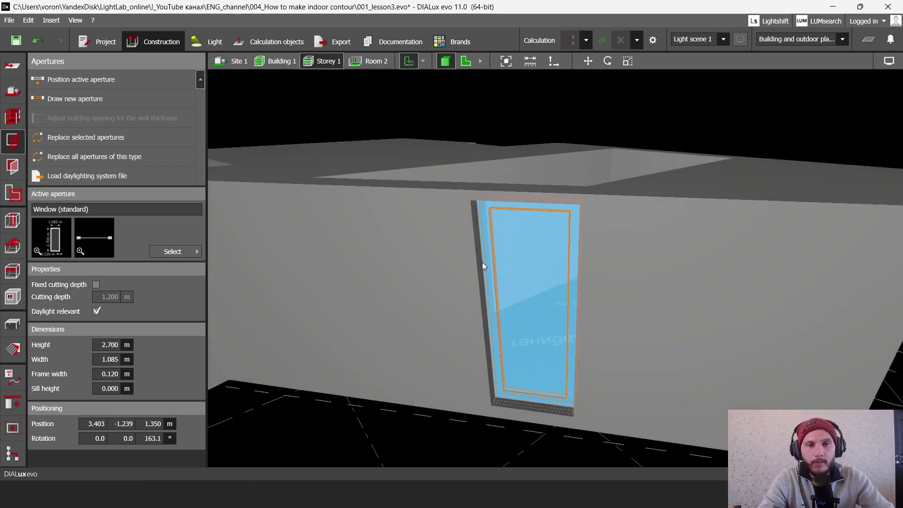
scroll(510, 242, "up", 2)
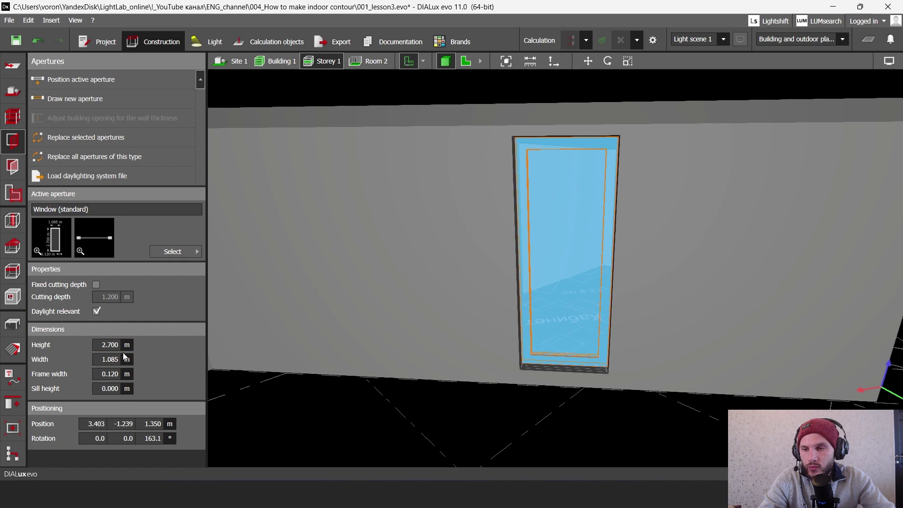
Reduce the window frame width to 0.050 m.
left_click(110, 374)
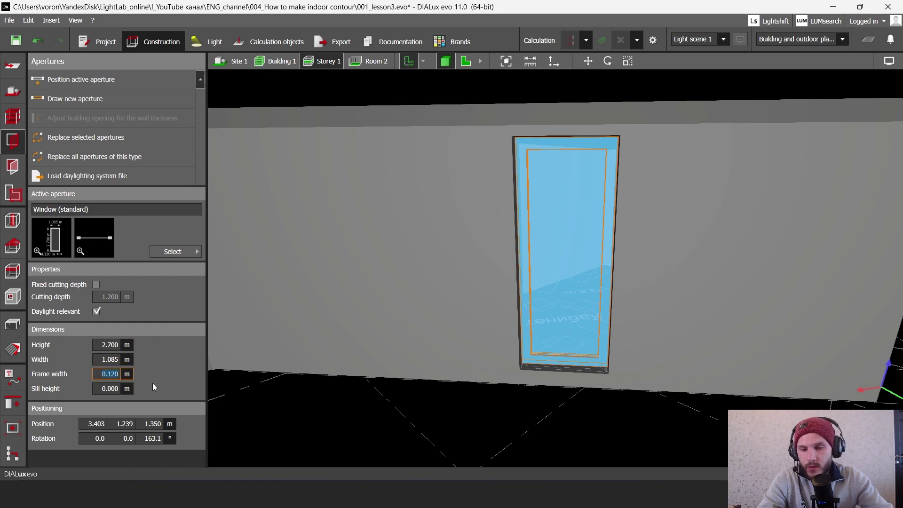
type("0")
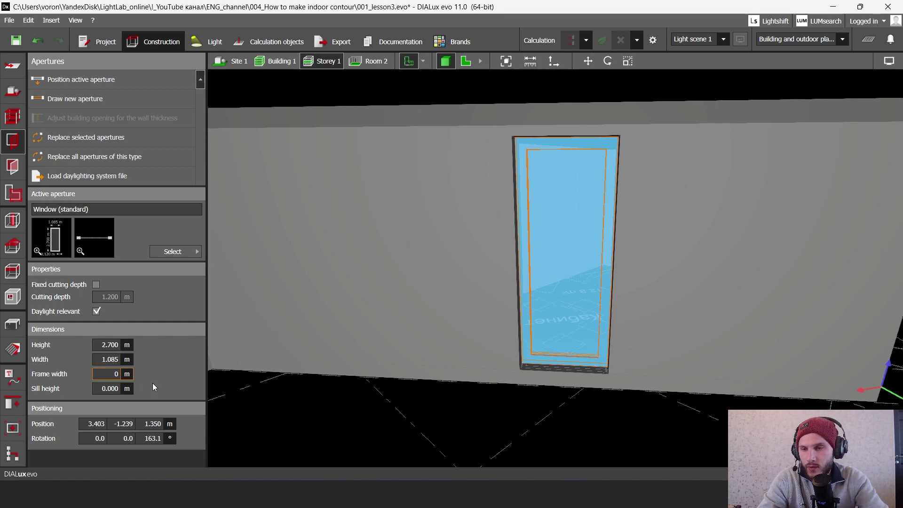
type(".")
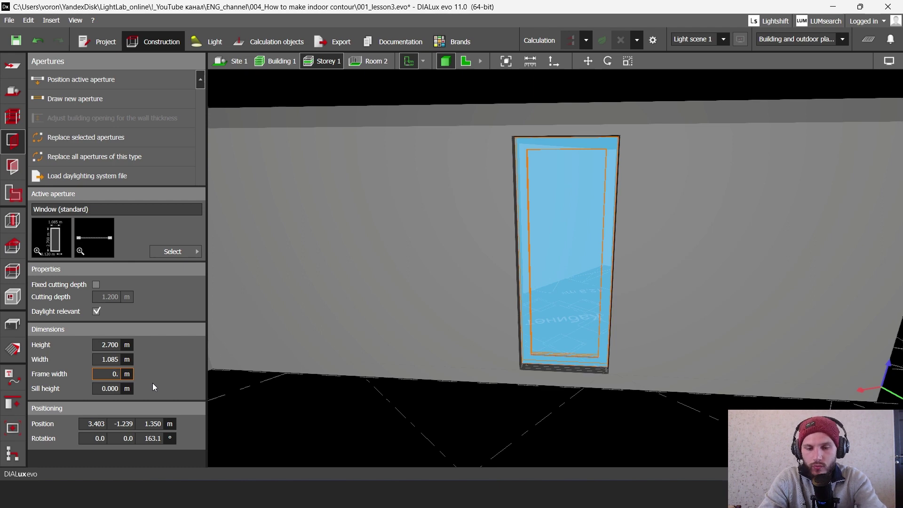
type("05")
key("Return")
left_click(642, 259)
left_click_drag(642, 259, 606, 218)
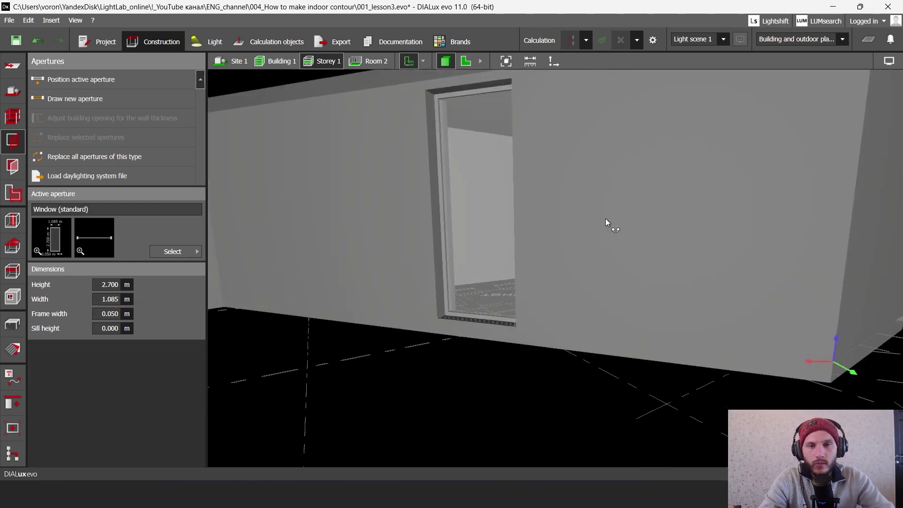
In the 2D plan, slide the office window to the right along its wall.
left_click(465, 62)
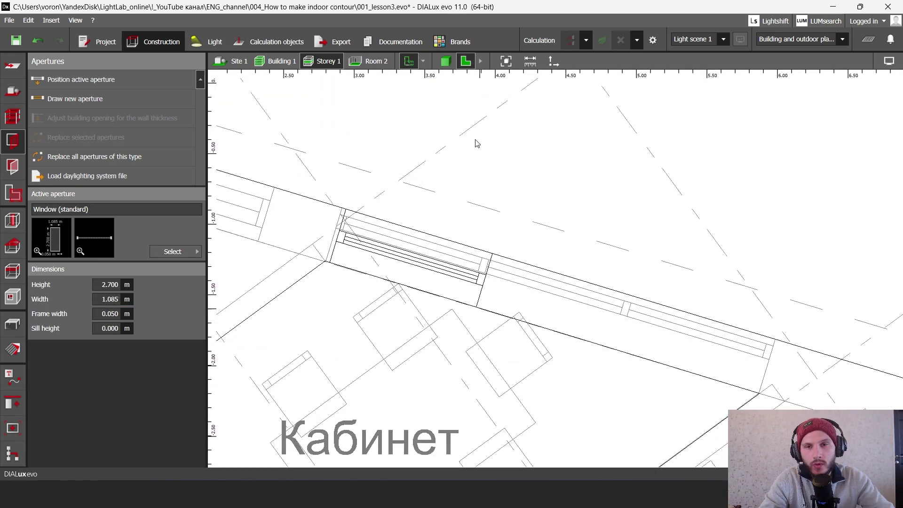
left_click(419, 259)
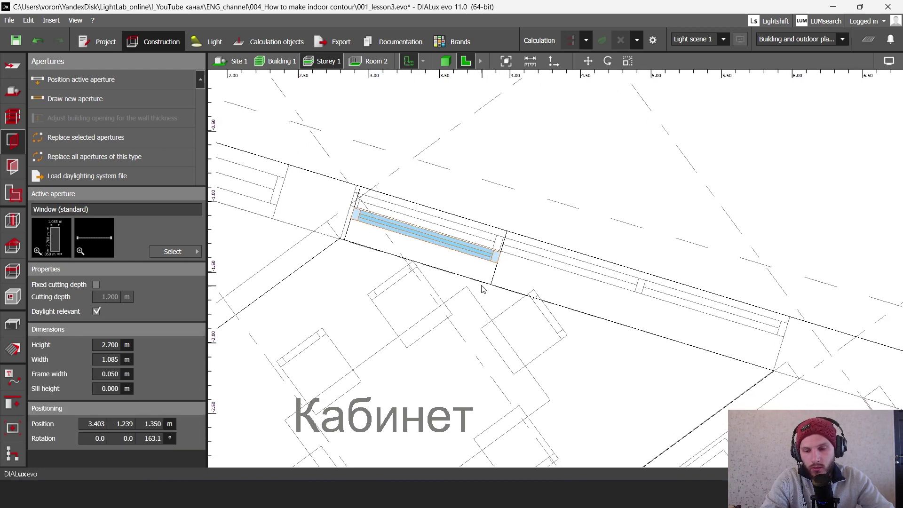
right_click_drag(483, 289, 504, 244)
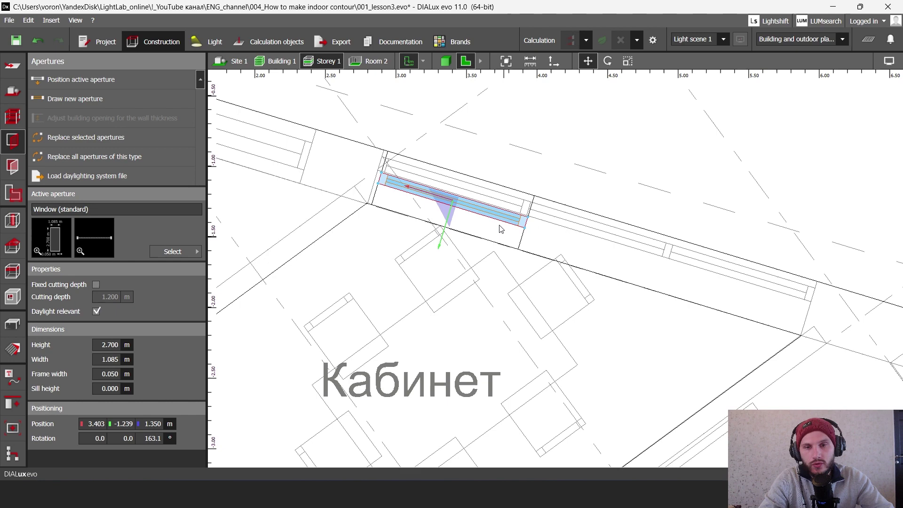
left_click_drag(414, 192, 559, 229)
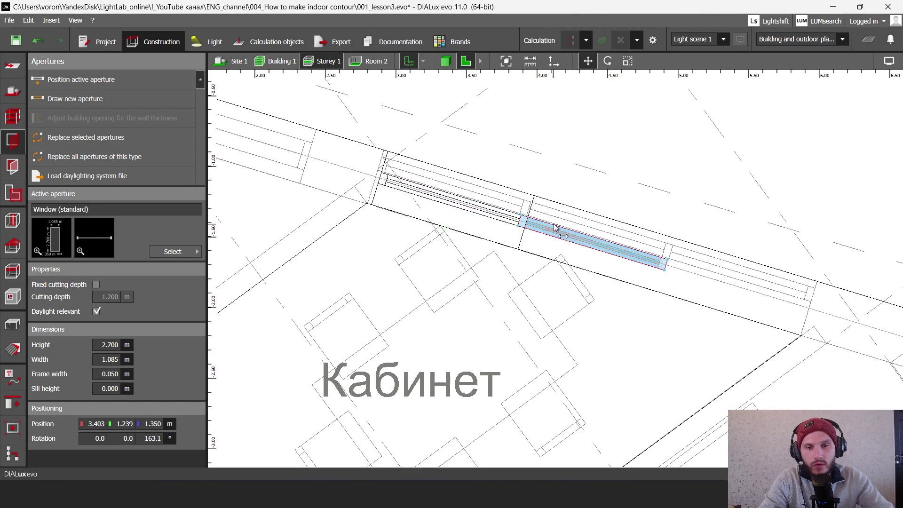
scroll(549, 253, "up", 3)
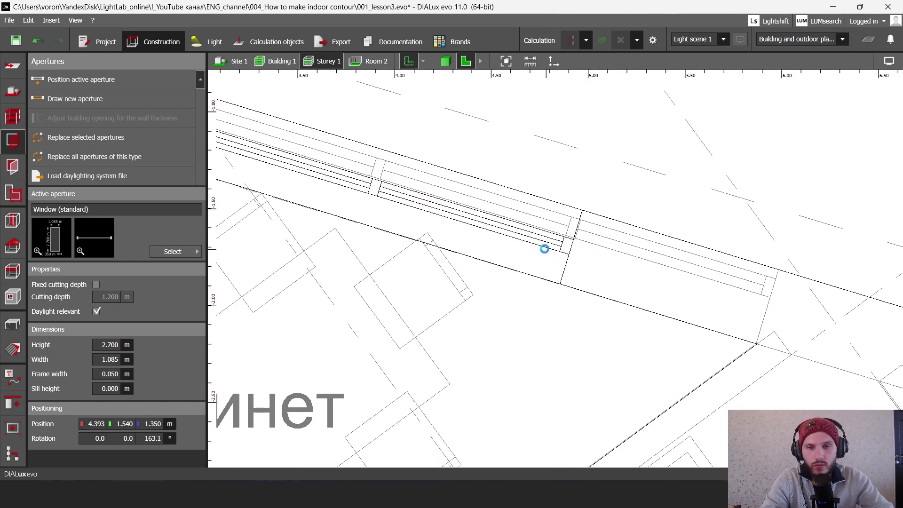
left_click_drag(429, 218, 626, 262)
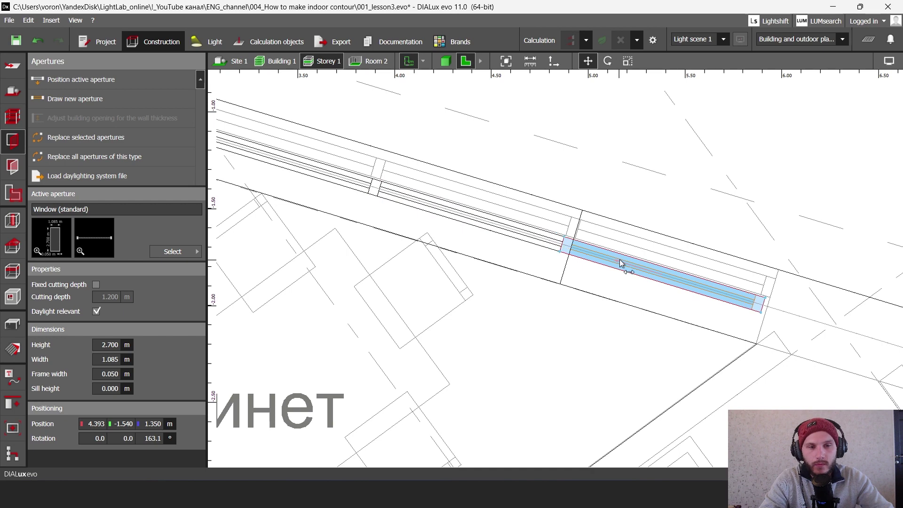
scroll(674, 298, "up", 2)
scroll(658, 328, "up", 2)
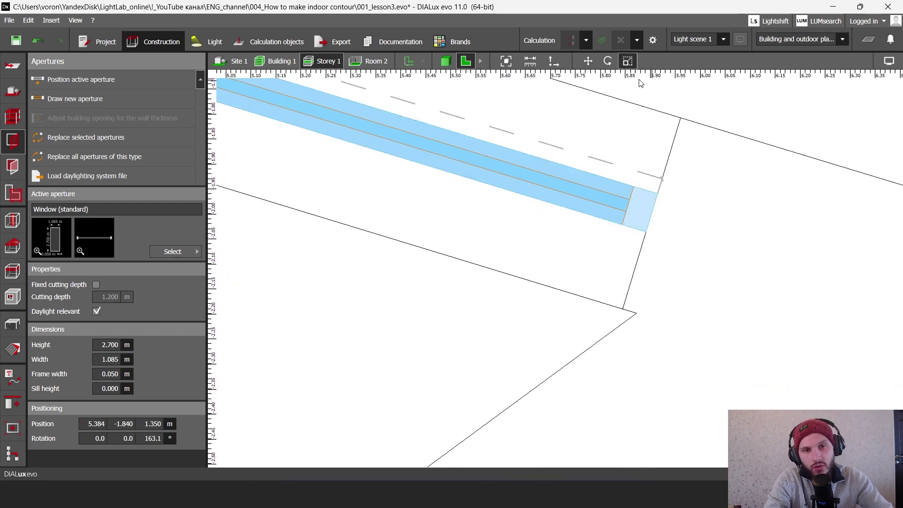
Stretch the window wider, undo the widening, and zoom out over the site plan.
left_click_drag(664, 210, 726, 237)
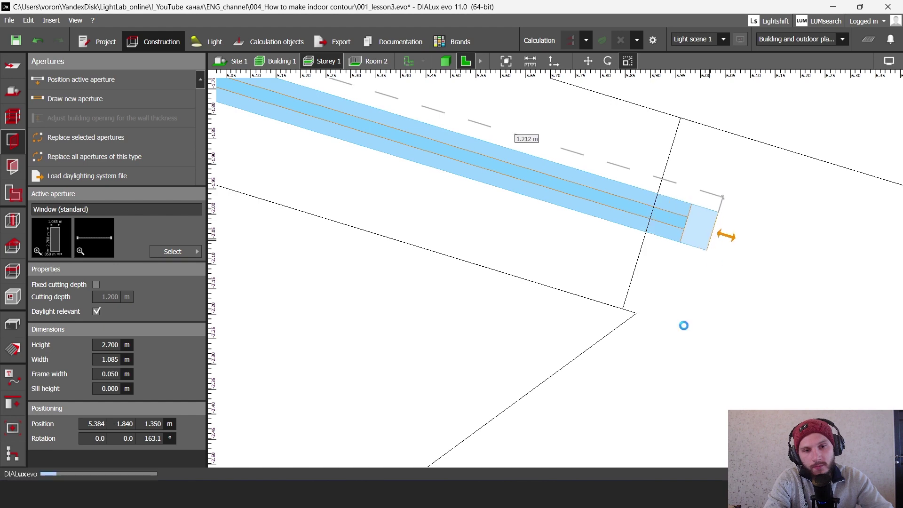
scroll(650, 313, "down", 4)
left_click(645, 327)
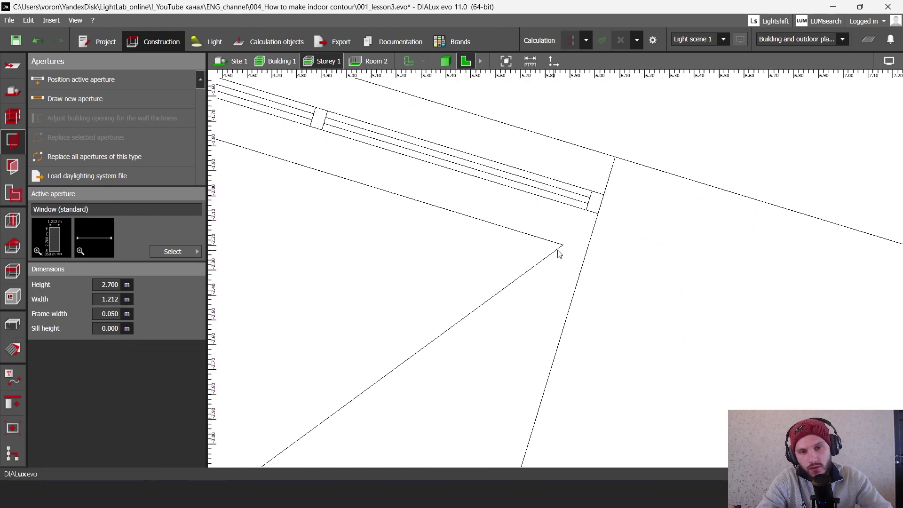
scroll(583, 246, "down", 2)
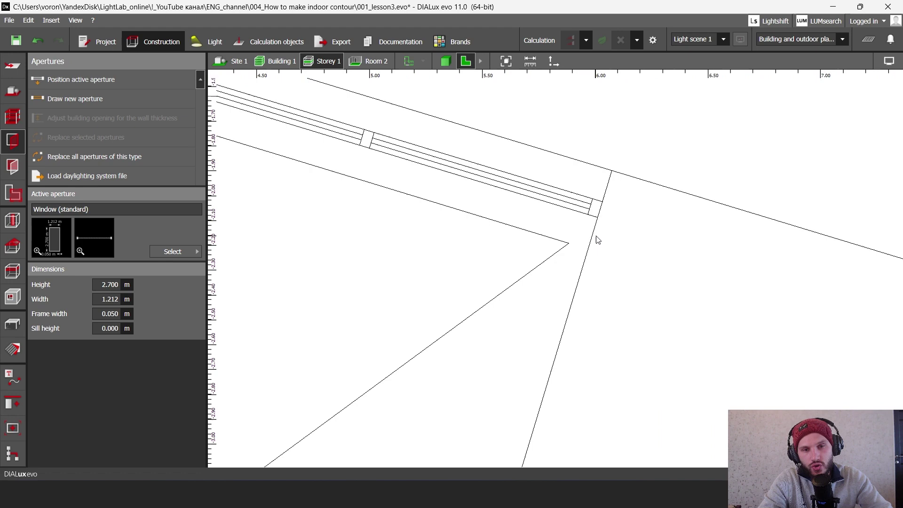
key("ctrl+z")
scroll(581, 228, "down", 3)
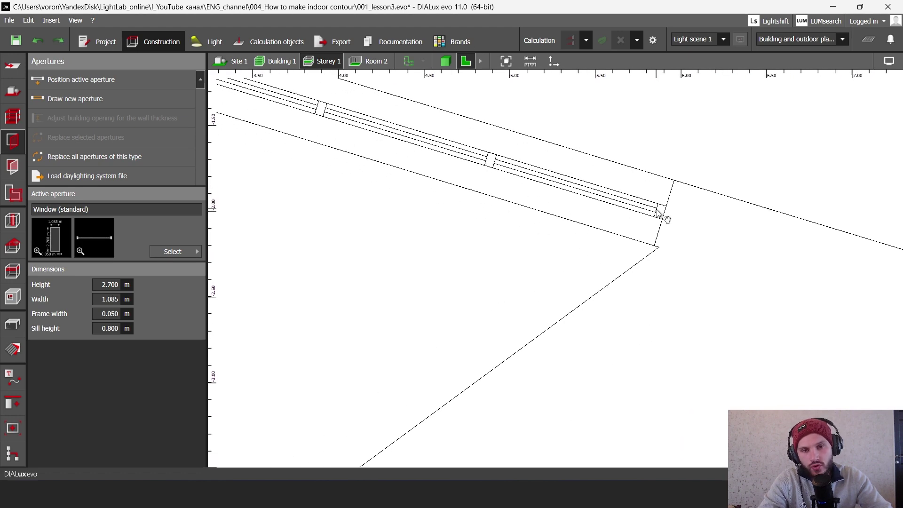
scroll(350, 225, "up", 5)
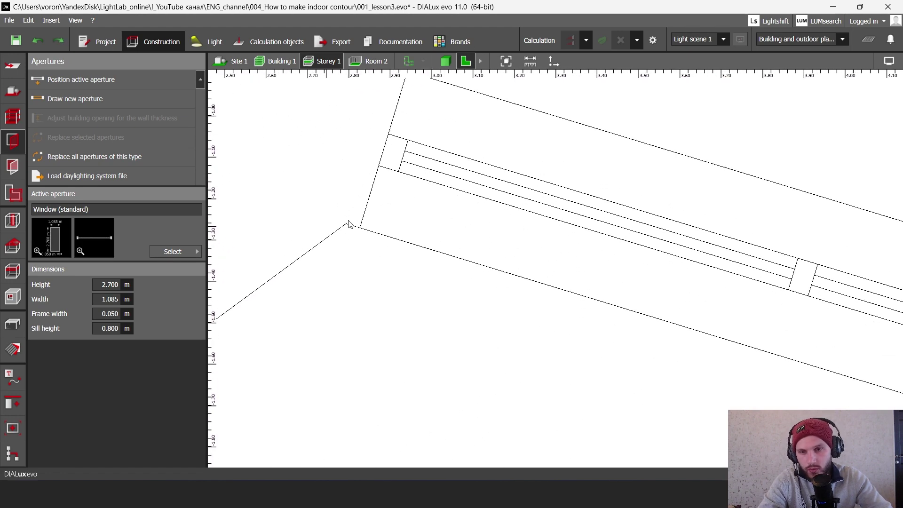
scroll(372, 234, "down", 5)
left_click(353, 231)
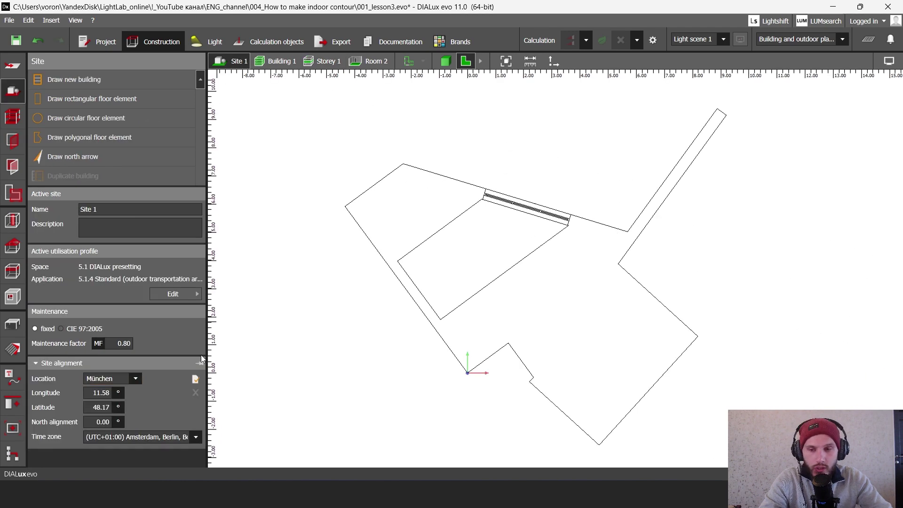
scroll(492, 232, "up", 2)
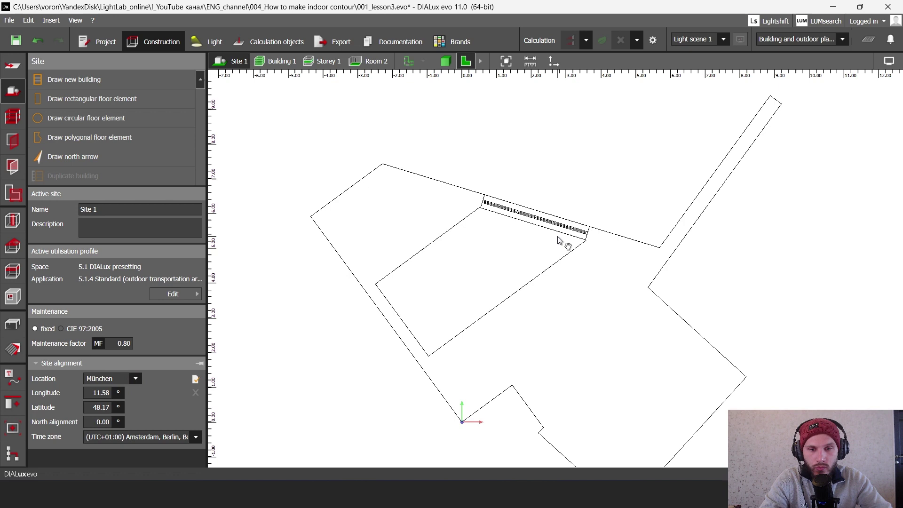
right_click_drag(560, 282, 574, 258)
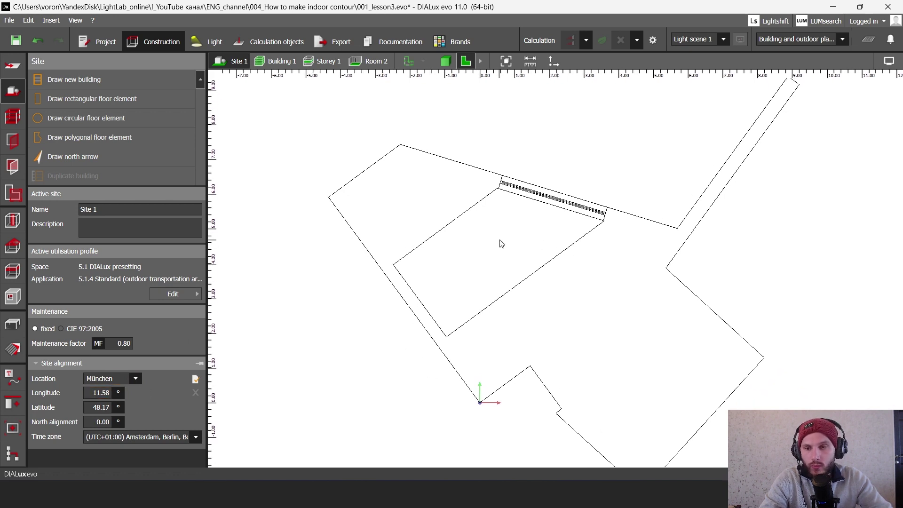
right_click_drag(468, 281, 452, 307)
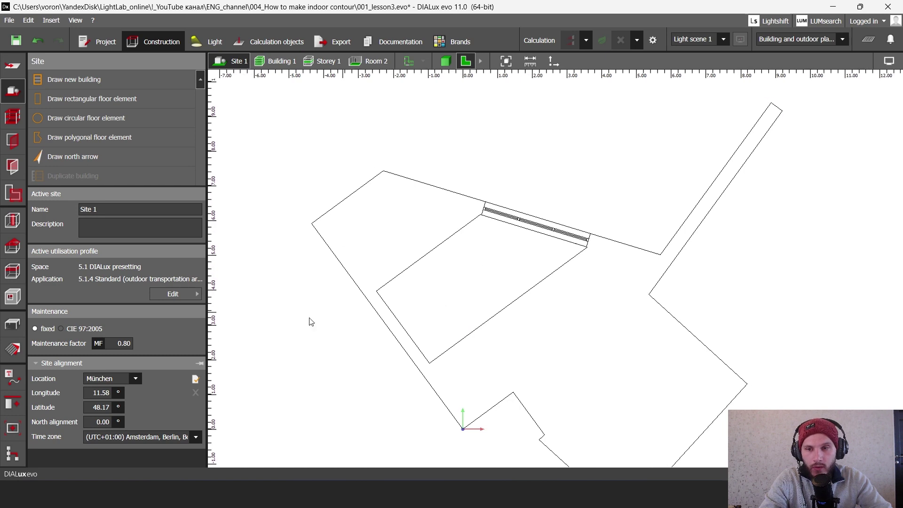
Draw a north arrow pointing down to set 180° alignment and display it in view settings.
left_click(86, 159)
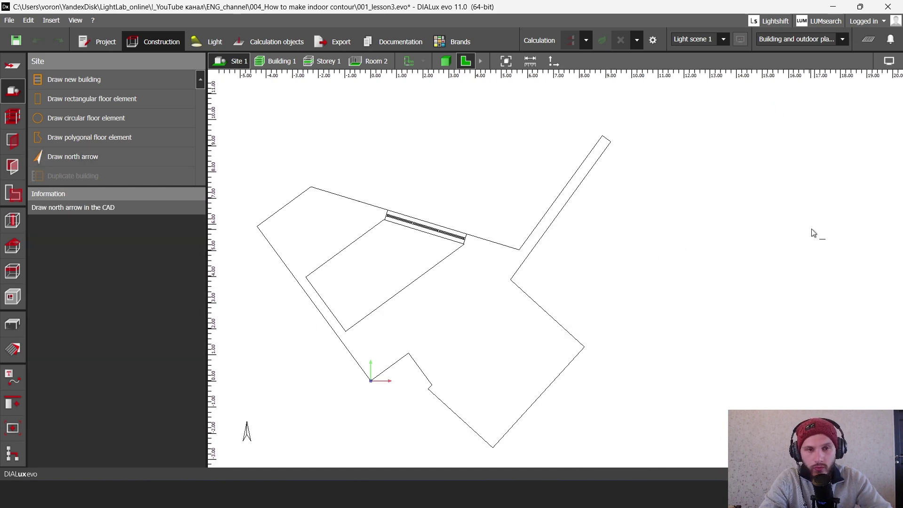
left_click(773, 190)
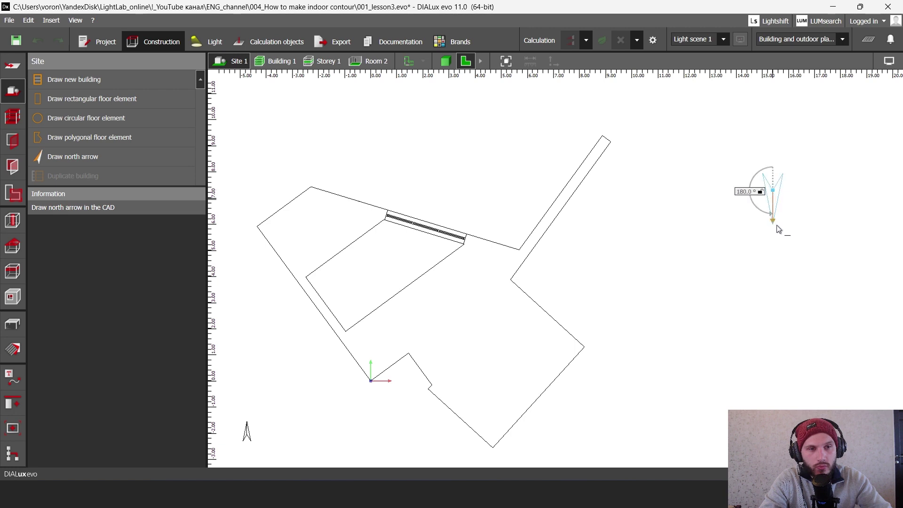
left_click(775, 352)
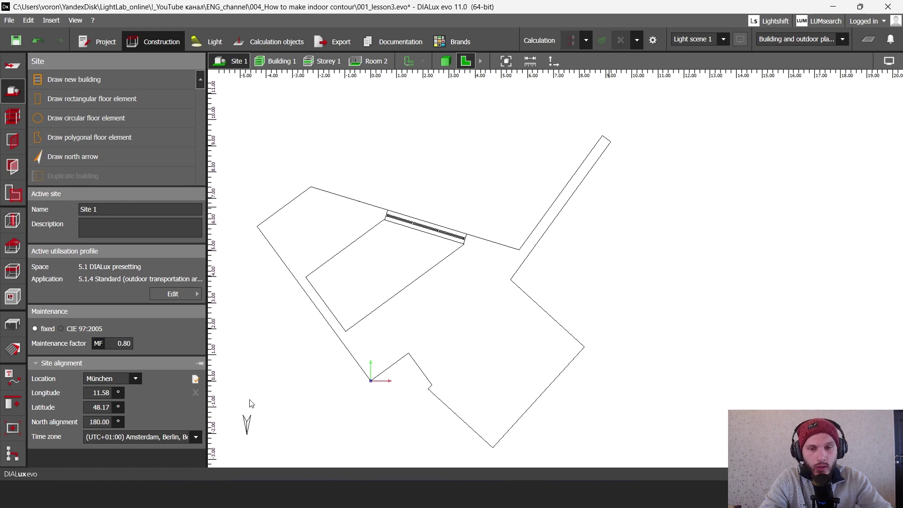
left_click(893, 63)
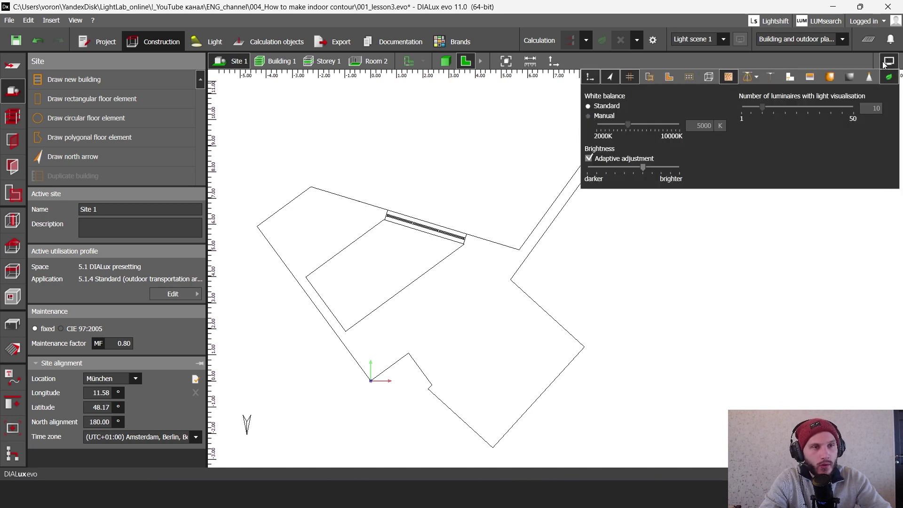
left_click(611, 77)
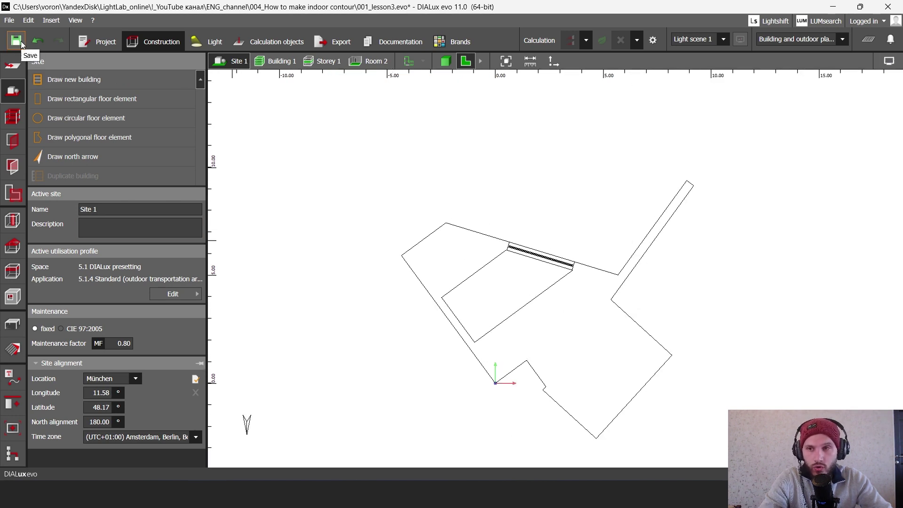
scroll(557, 283, "up", 3)
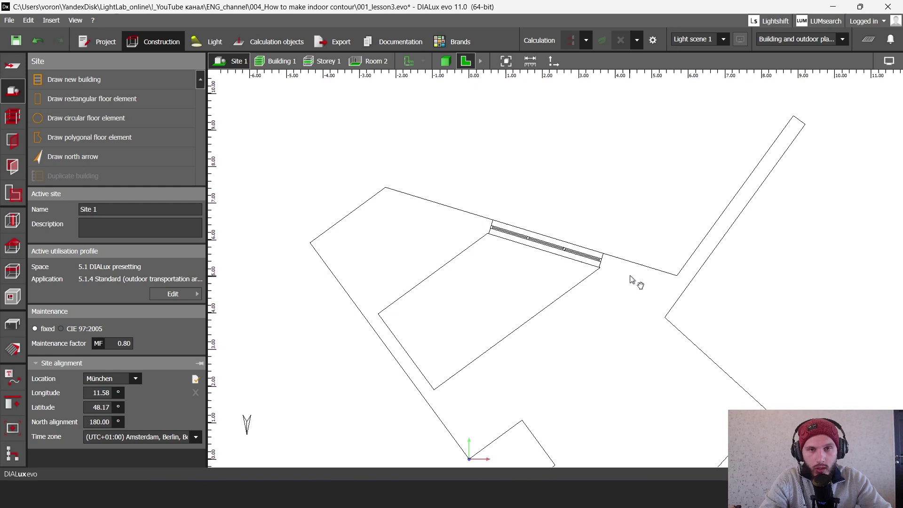
left_click(206, 43)
Set Light scene 1's reference sky type to Clear sky.
left_click(219, 42)
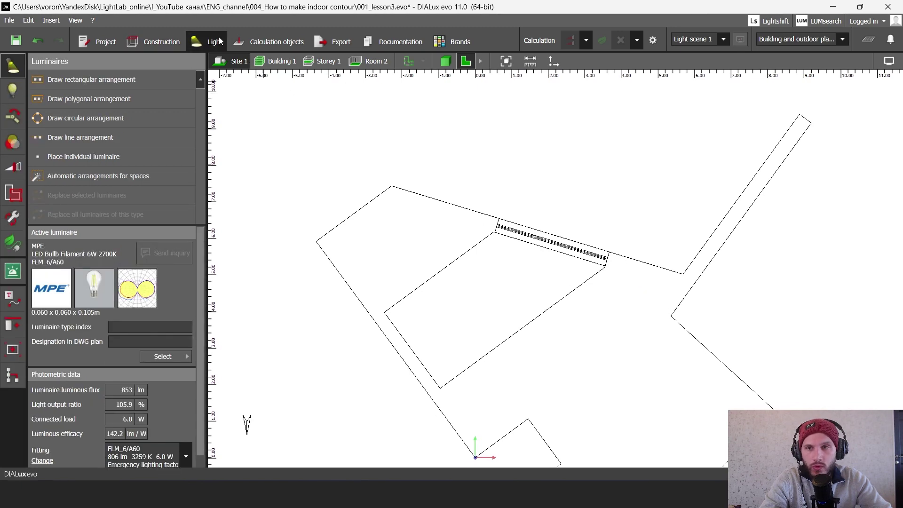
left_click(13, 167)
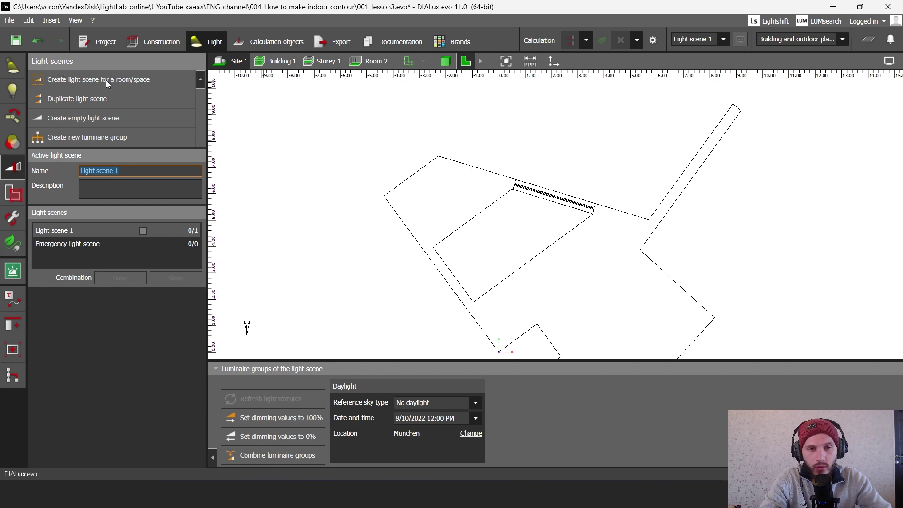
left_click(442, 406)
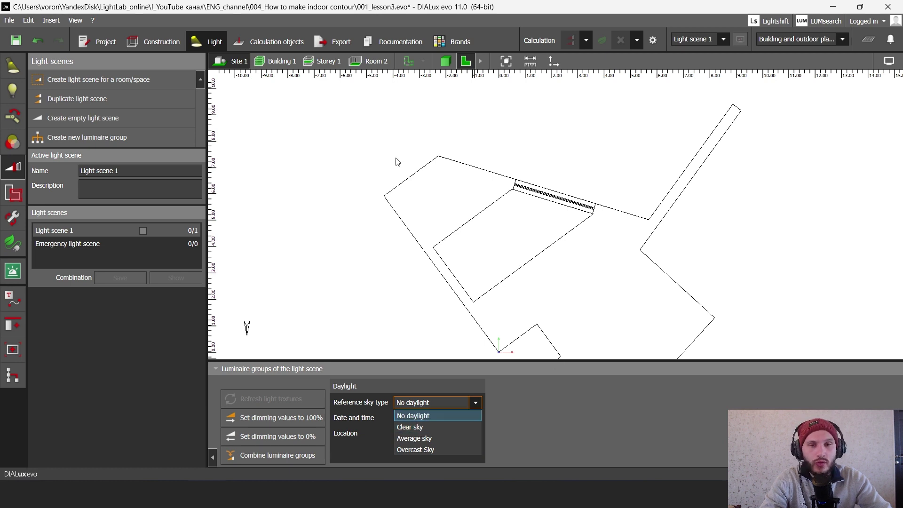
left_click(380, 172)
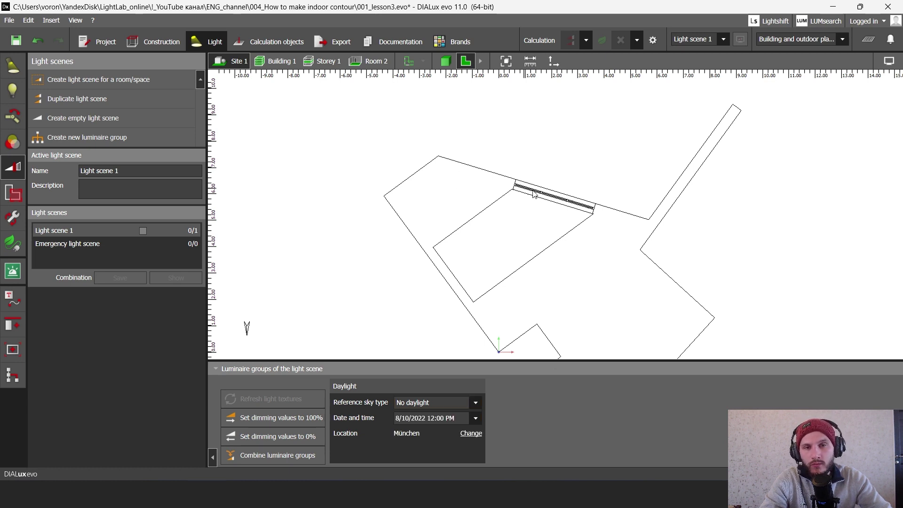
scroll(556, 202, "up", 2)
scroll(525, 188, "down", 2)
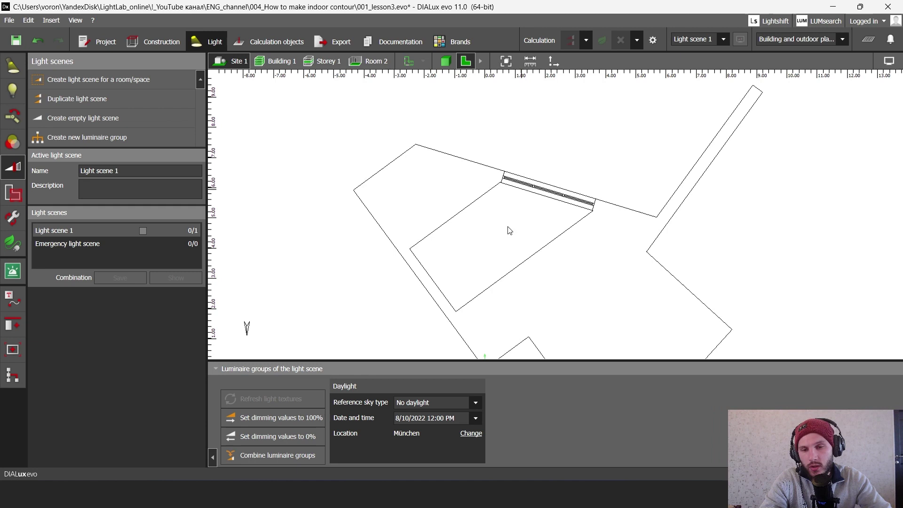
left_click(423, 402)
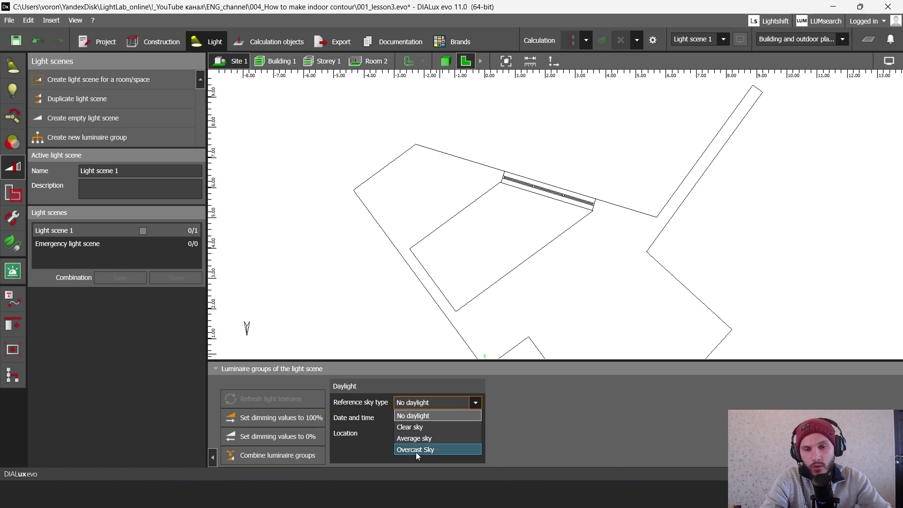
left_click(348, 341)
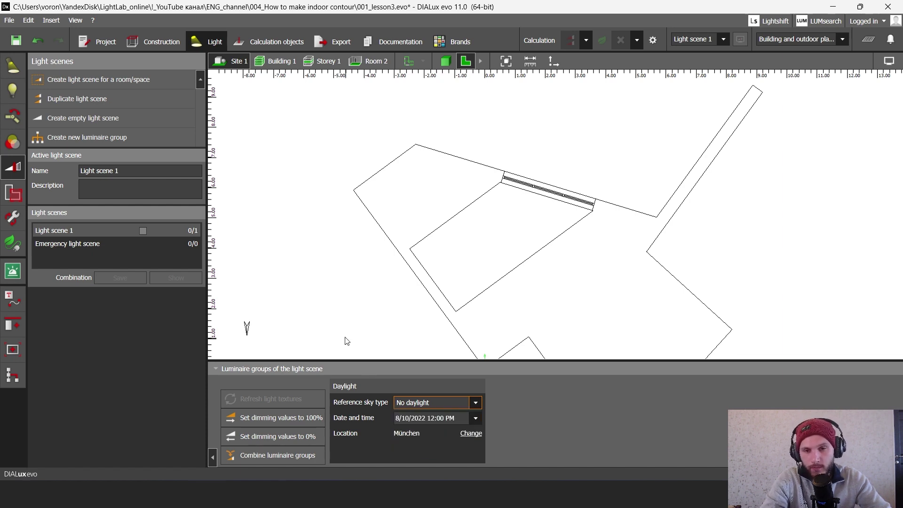
left_click_drag(470, 261, 469, 274)
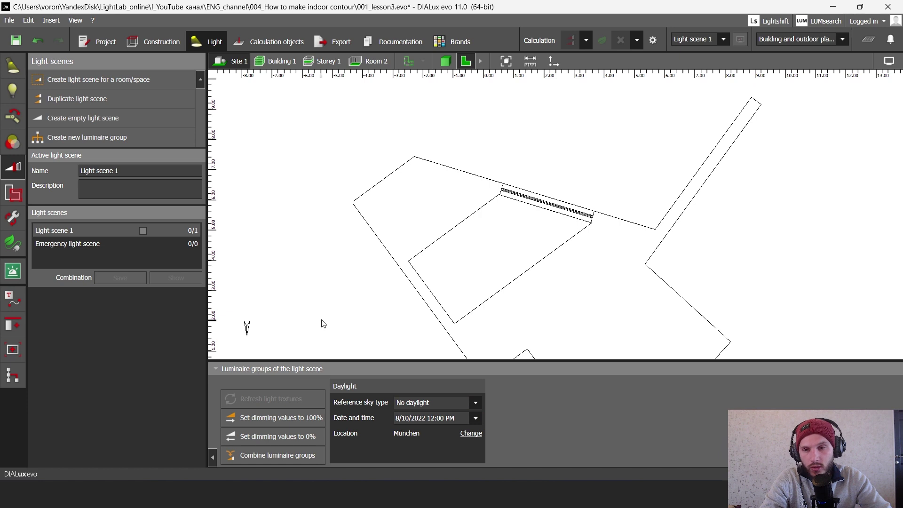
left_click(414, 402)
left_click(410, 430)
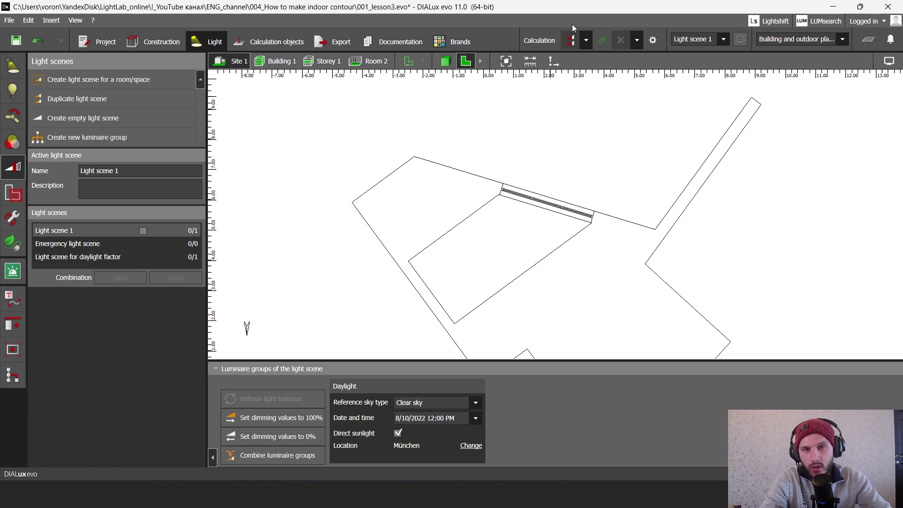
Run the daylight calculation, close the results overview, and switch to 3D view.
left_click(577, 43)
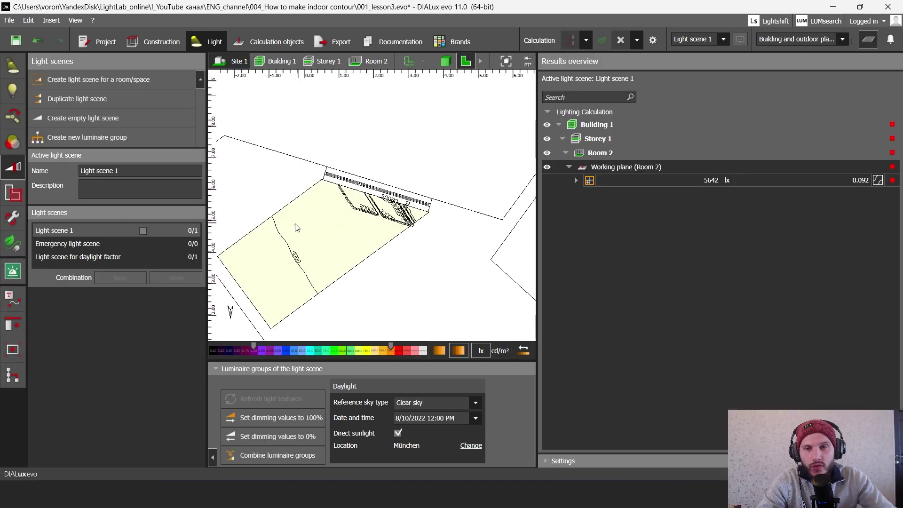
left_click_drag(296, 227, 324, 213)
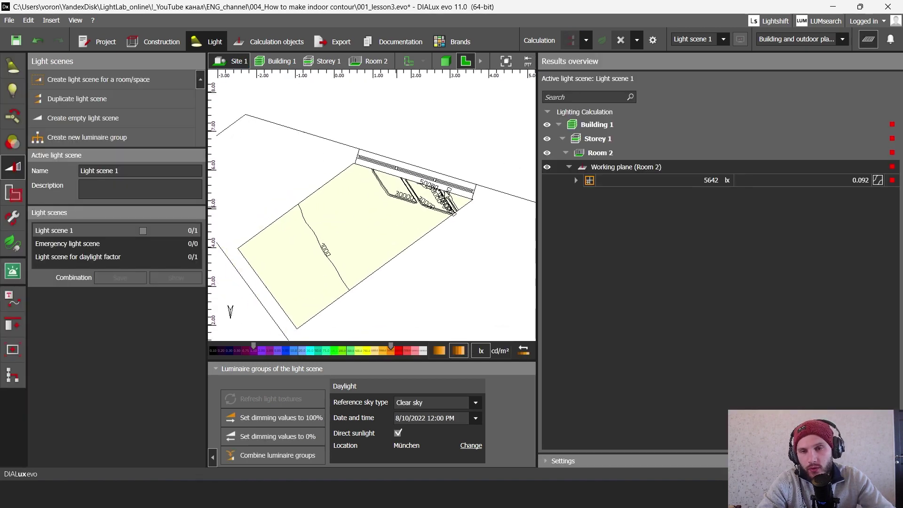
left_click(869, 40)
left_click(445, 61)
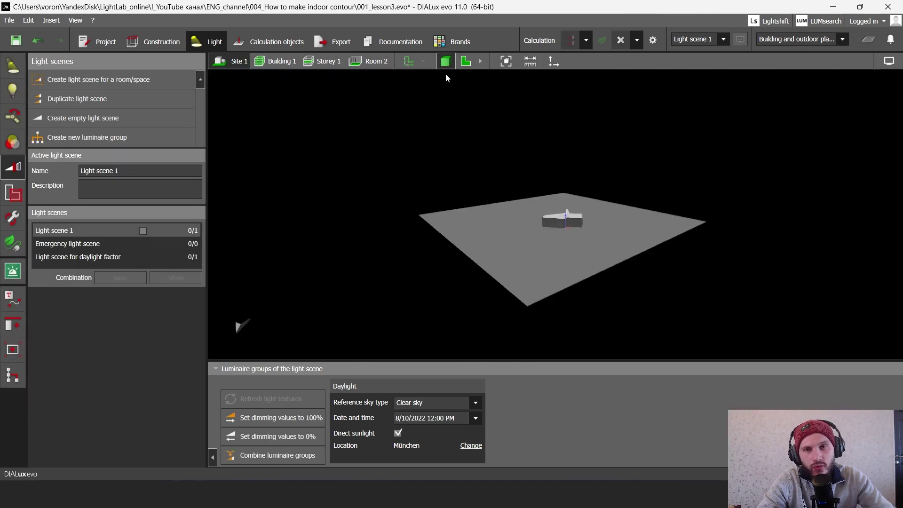
Activate Storey 1 and frame an interior view facing the sunlit tall window.
left_click(323, 61)
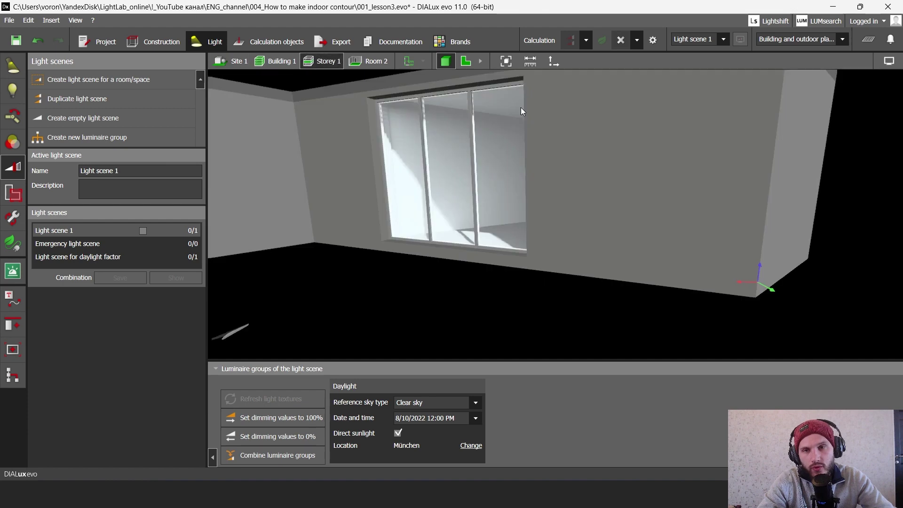
middle_click_drag(592, 246, 574, 250)
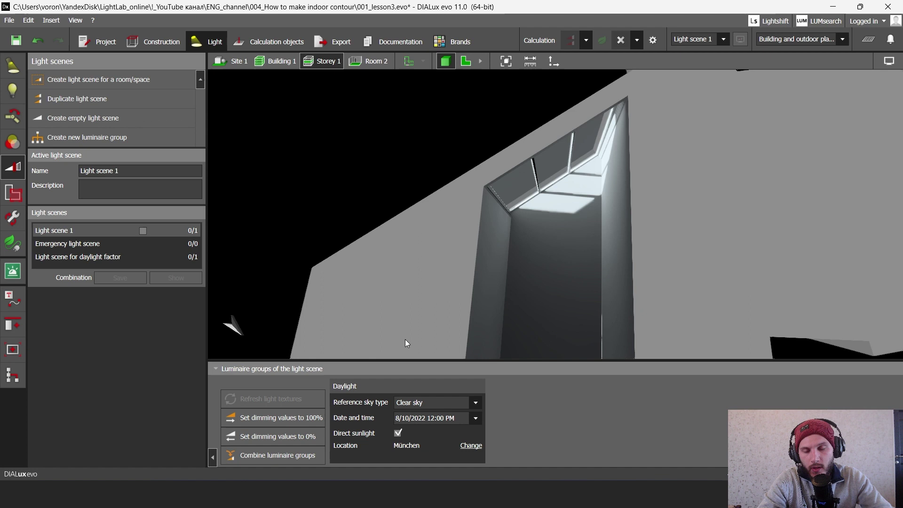
left_click(450, 420)
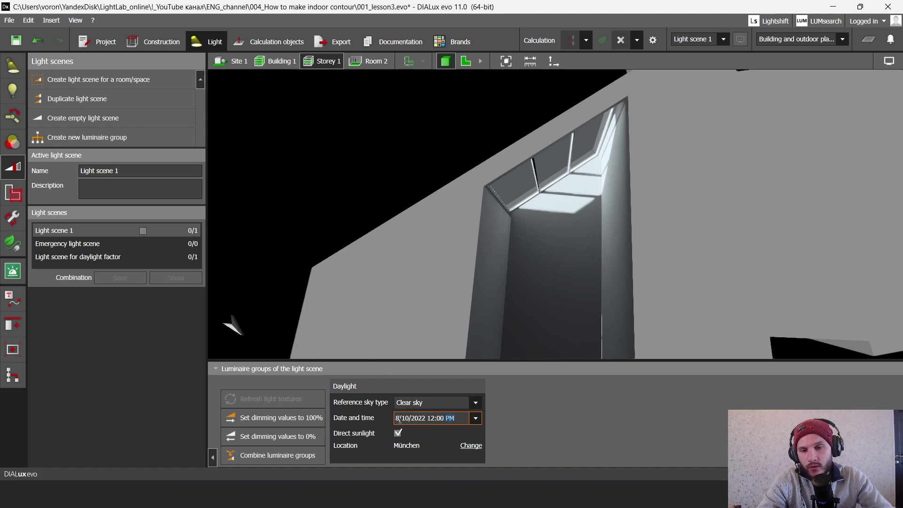
right_click_drag(498, 330, 530, 163)
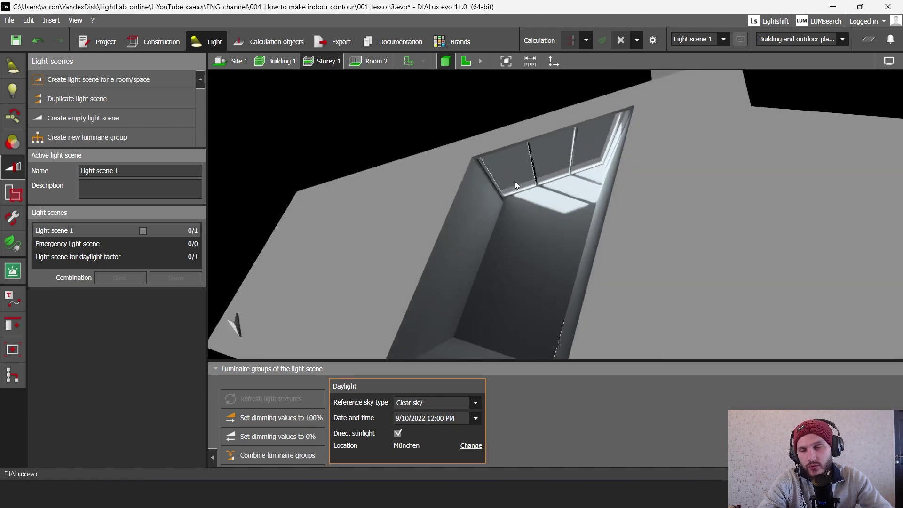
scroll(524, 225, "up", 5)
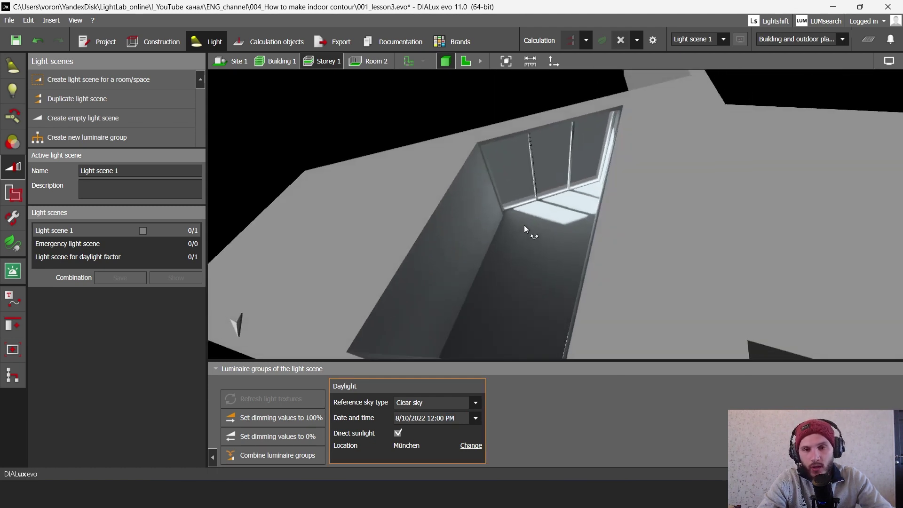
right_click_drag(524, 225, 600, 243)
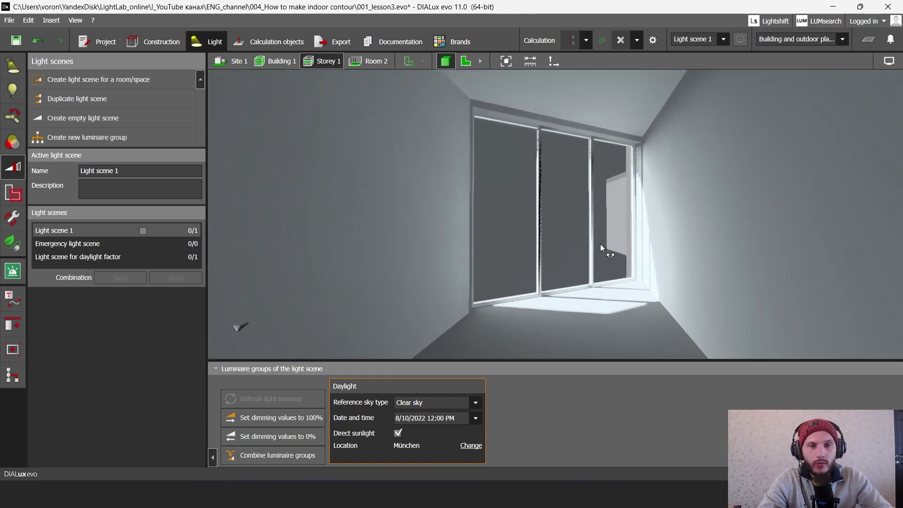
left_click(216, 368)
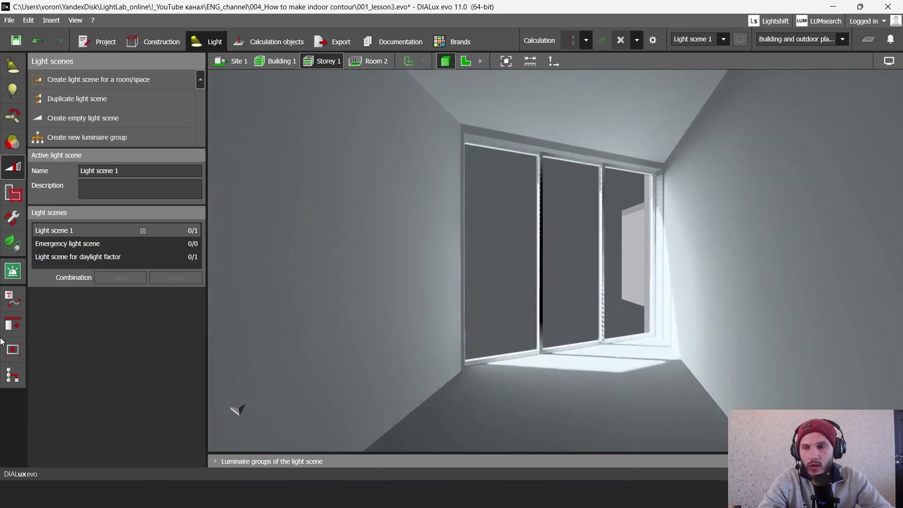
left_click(13, 350)
Save the current camera view and name it 'Clear sky'.
left_click(91, 79)
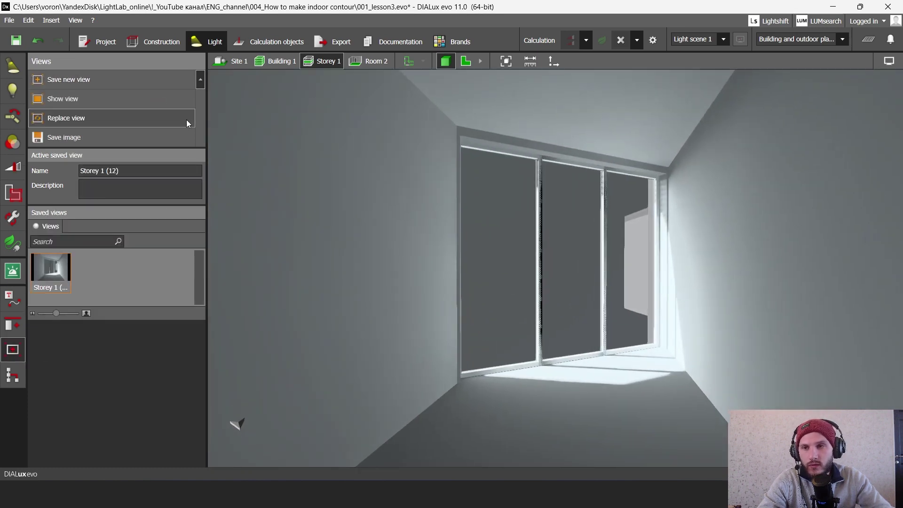
left_click(190, 116)
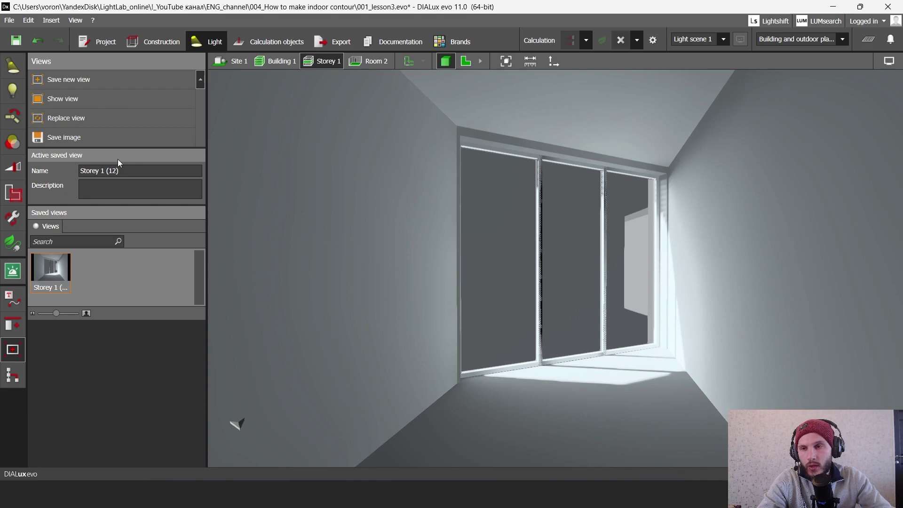
left_click(115, 174)
type("Cle")
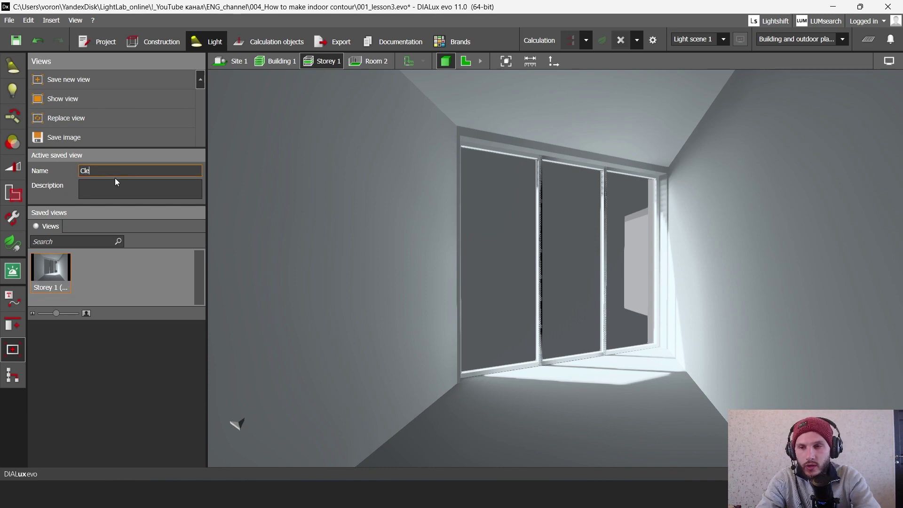
type("ar sky")
key("Return")
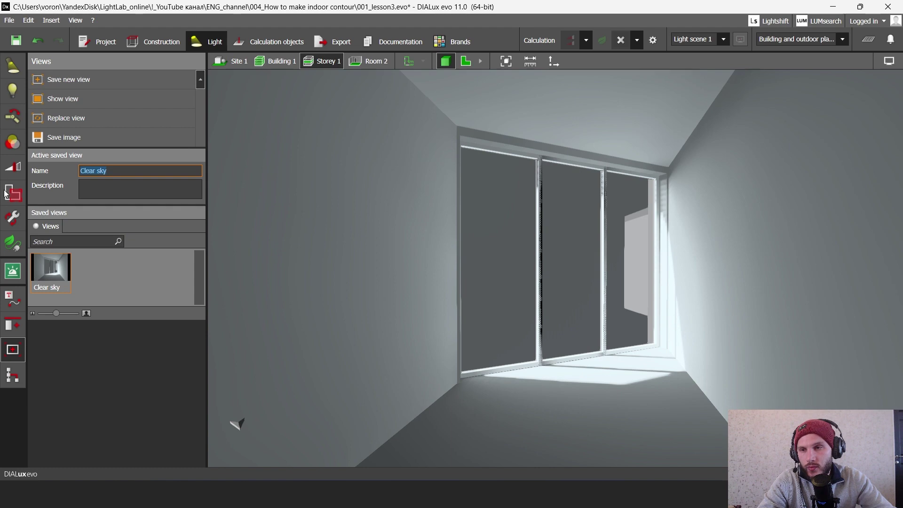
Return to light scene settings and toggle the results overview on and off.
left_click(17, 172)
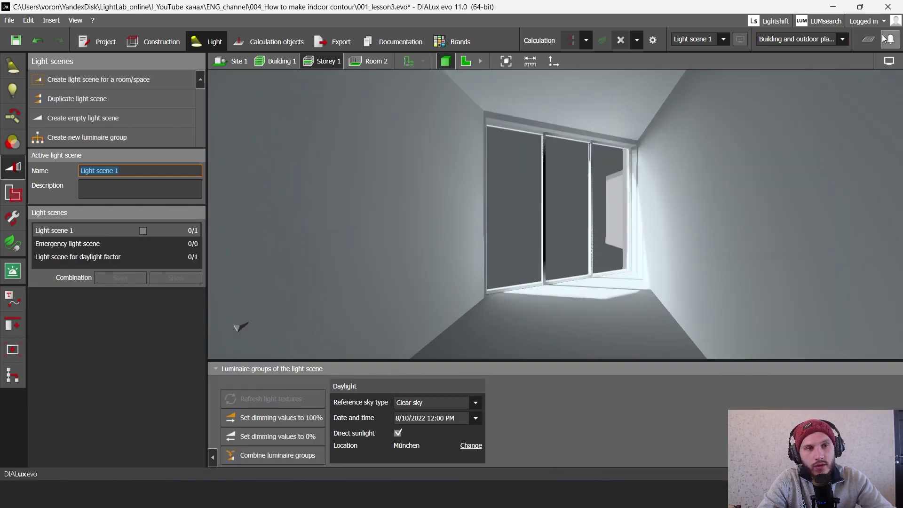
left_click(868, 39)
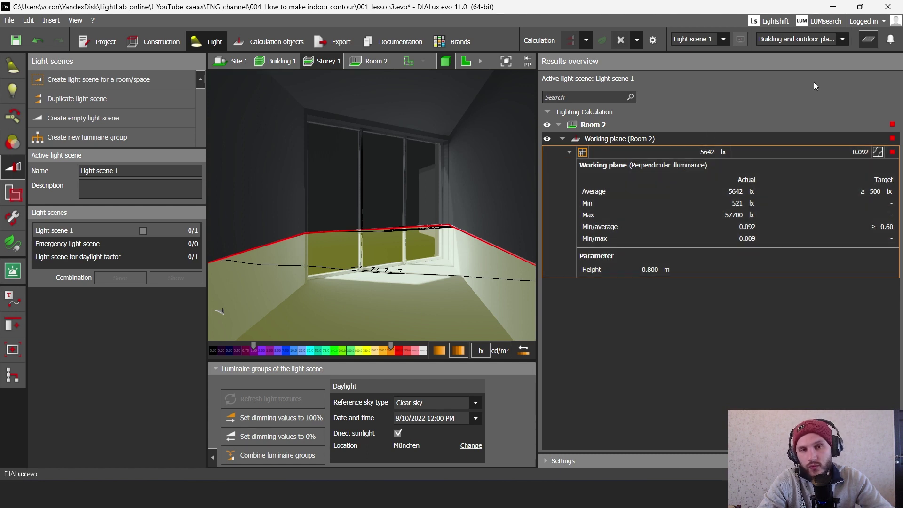
left_click(869, 39)
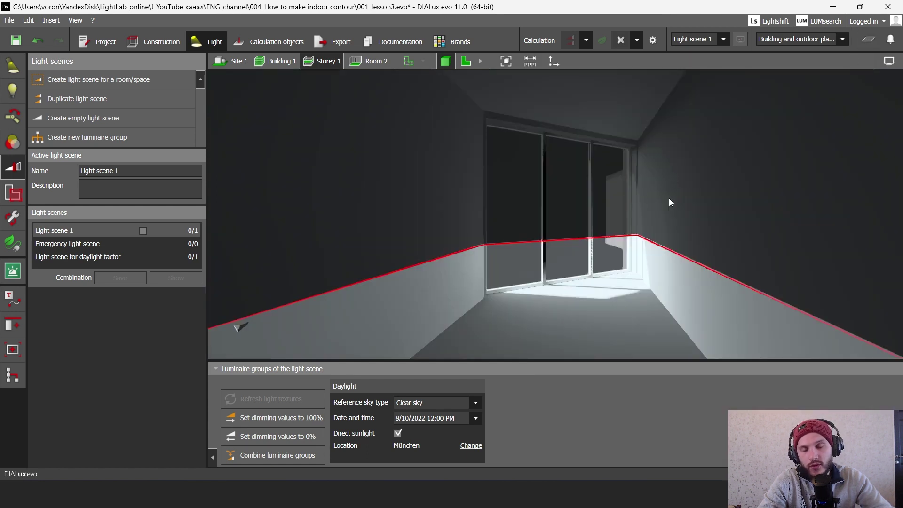
Switch the reference sky type to Average sky and recalculate the results.
left_click(421, 402)
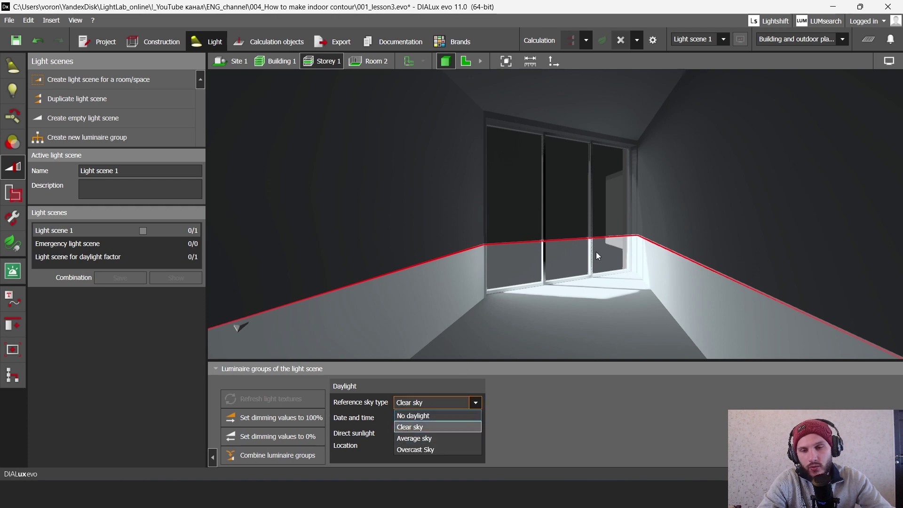
left_click(866, 41)
left_click(867, 40)
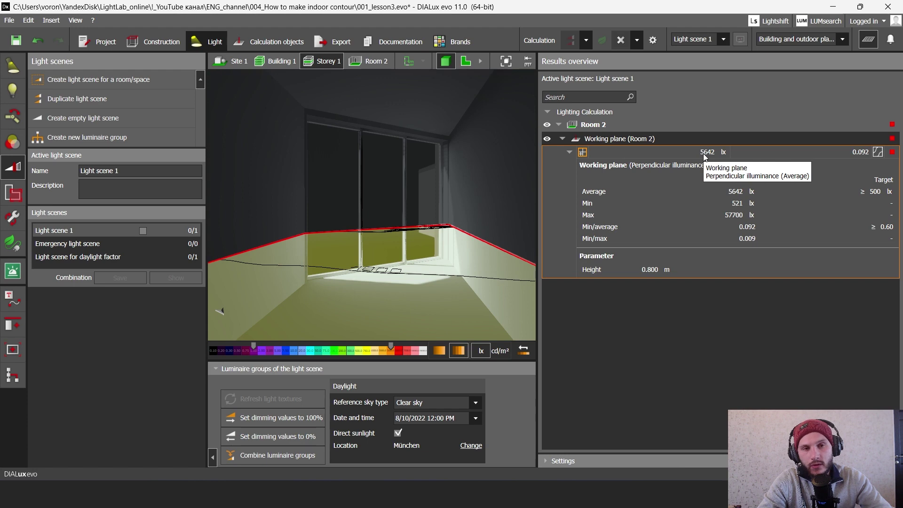
left_click(423, 403)
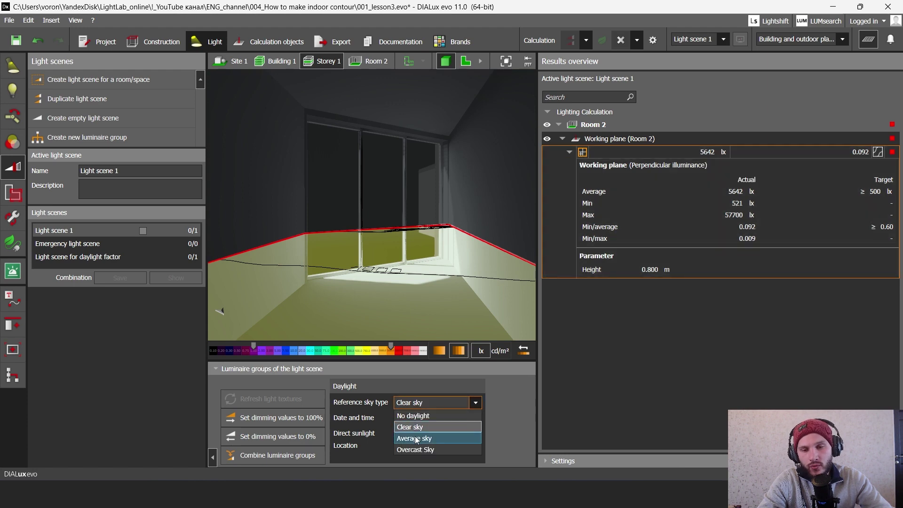
left_click(416, 438)
left_click(426, 265)
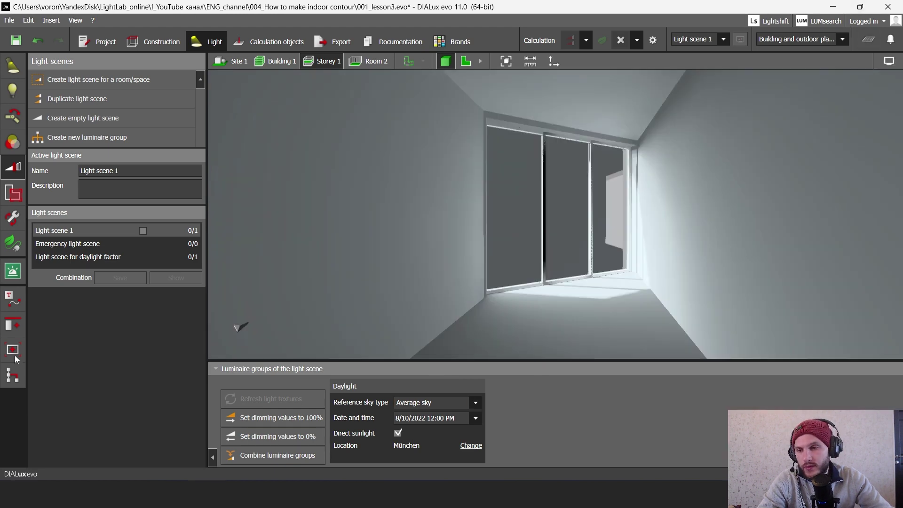
Save the current interior view as a new view named 'Average sky'.
left_click(13, 349)
left_click(51, 268)
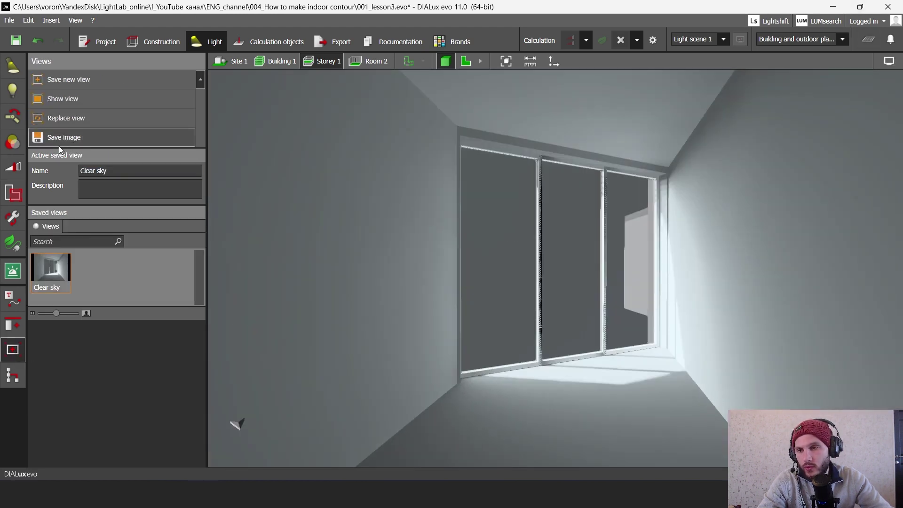
left_click(66, 74)
left_click(97, 193)
key("shift+Tab")
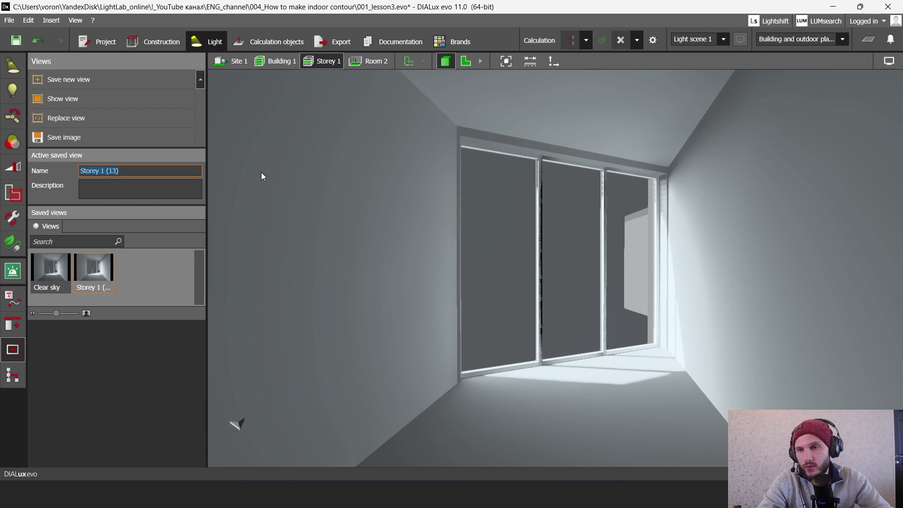
type("Av")
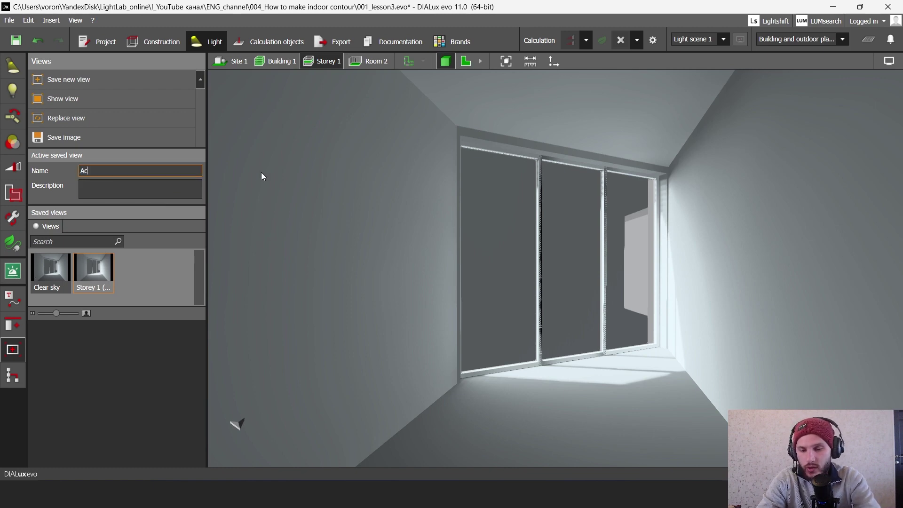
type("erage sky")
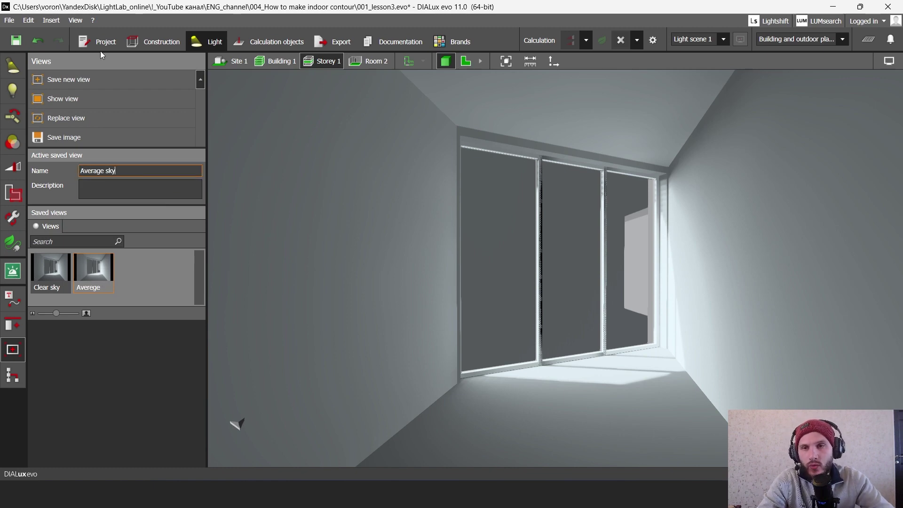
key("Return")
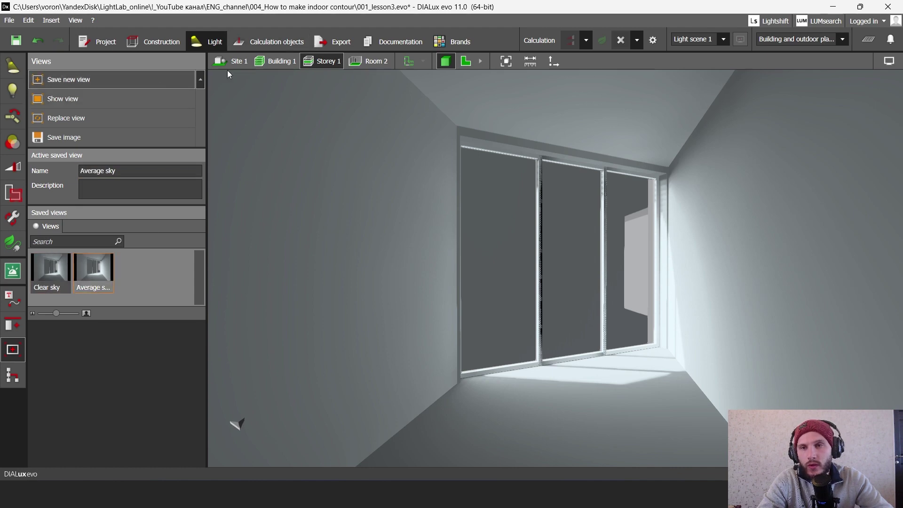
Set the reference sky to Overcast Sky and recalculate the lighting.
left_click(13, 167)
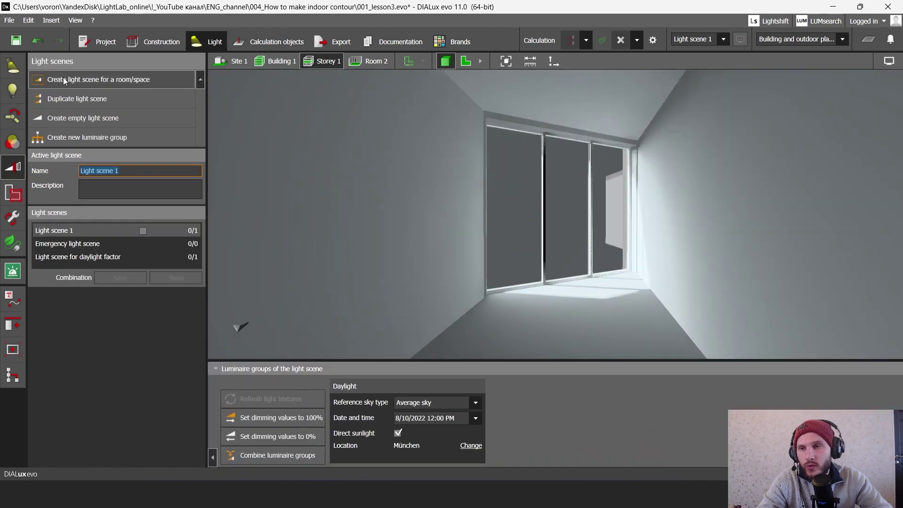
left_click(427, 404)
left_click(463, 448)
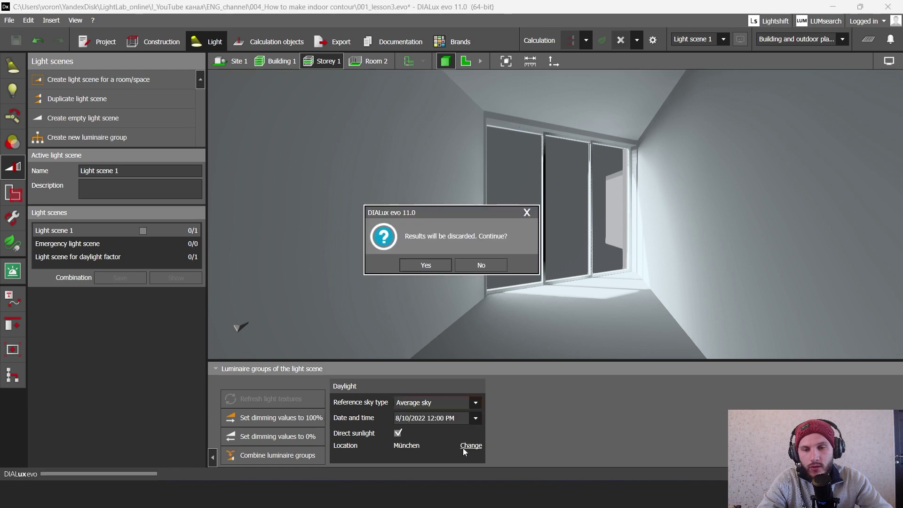
left_click(427, 263)
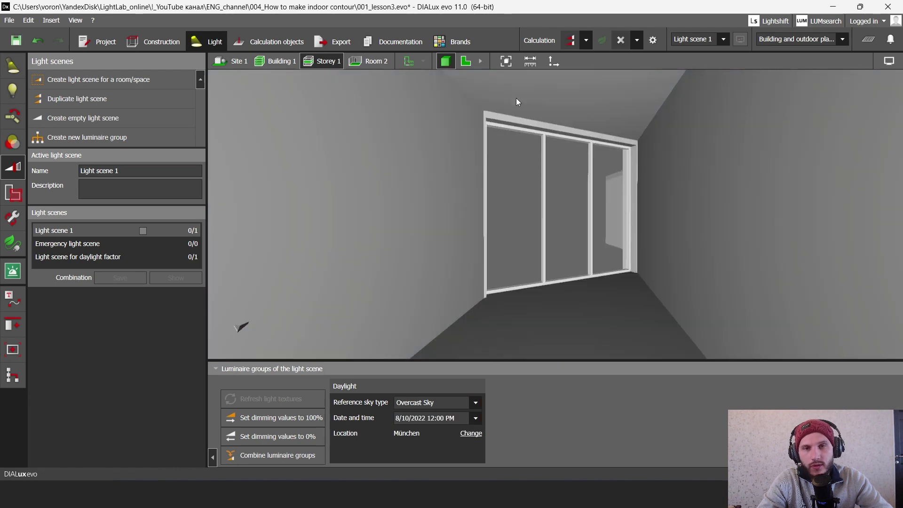
left_click(571, 33)
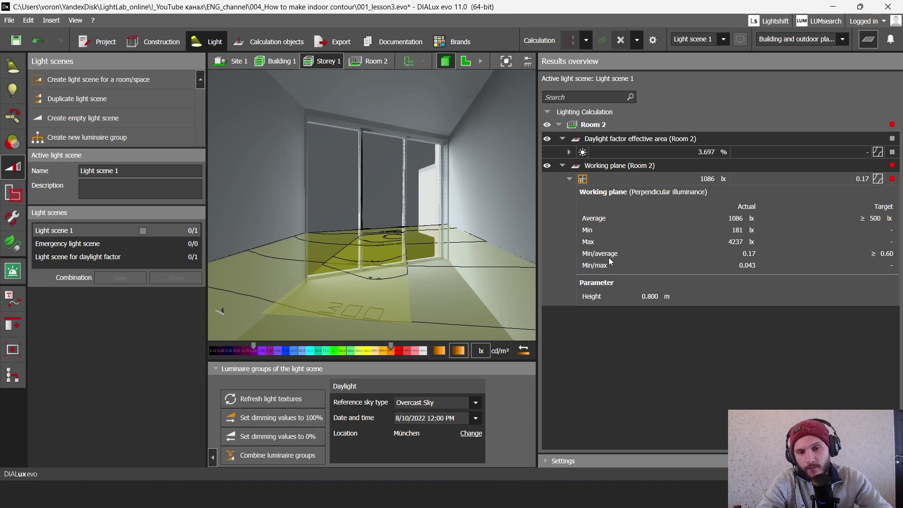
Save the current view as a new view named 'Overcast sky'.
left_click(869, 39)
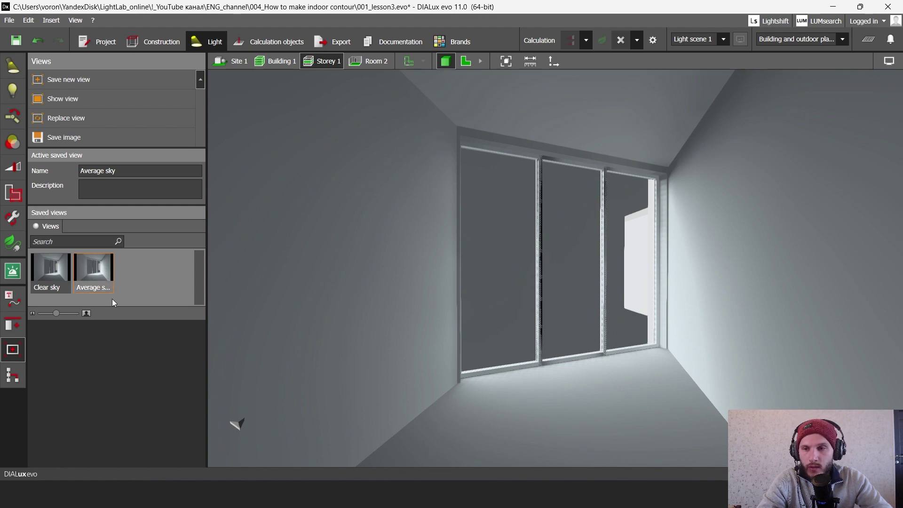
left_click(75, 81)
type("Overcast s")
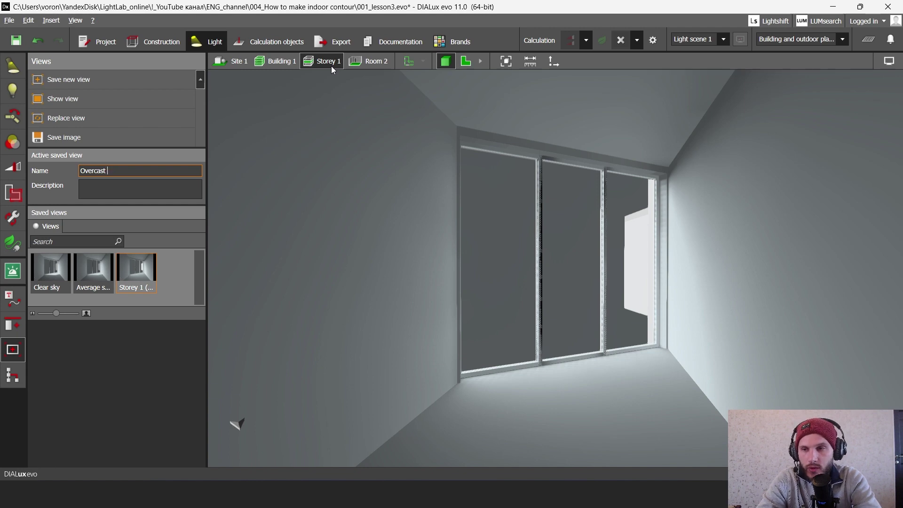
type("ky")
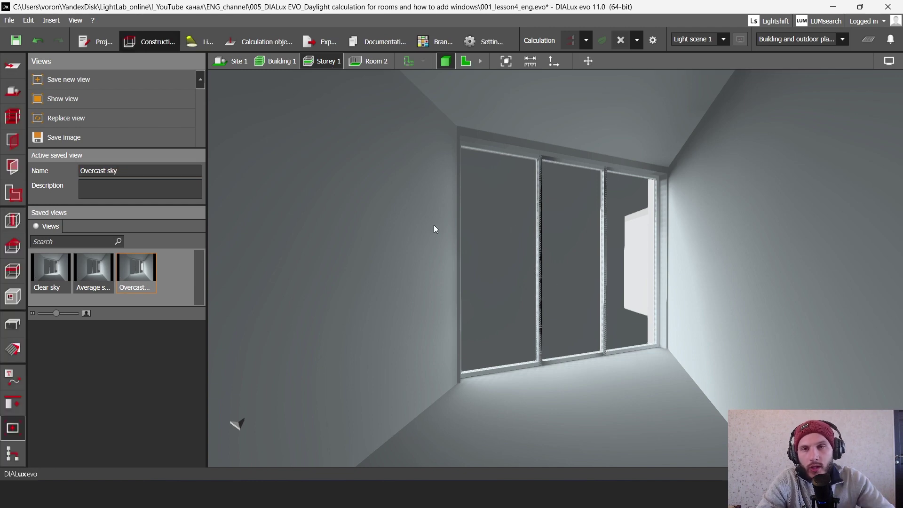
Add the Clear sky, Average sky and Overcast sky views to the documentation Images page.
left_click(393, 42)
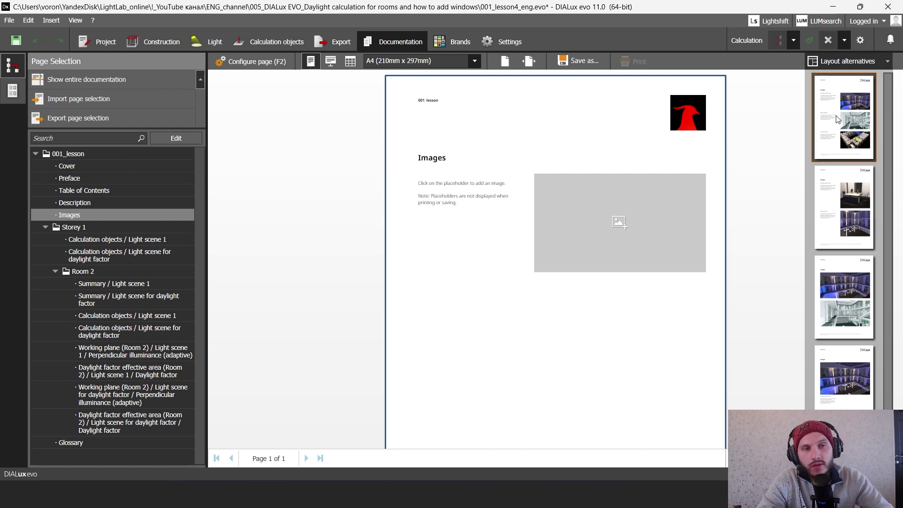
left_click(643, 226)
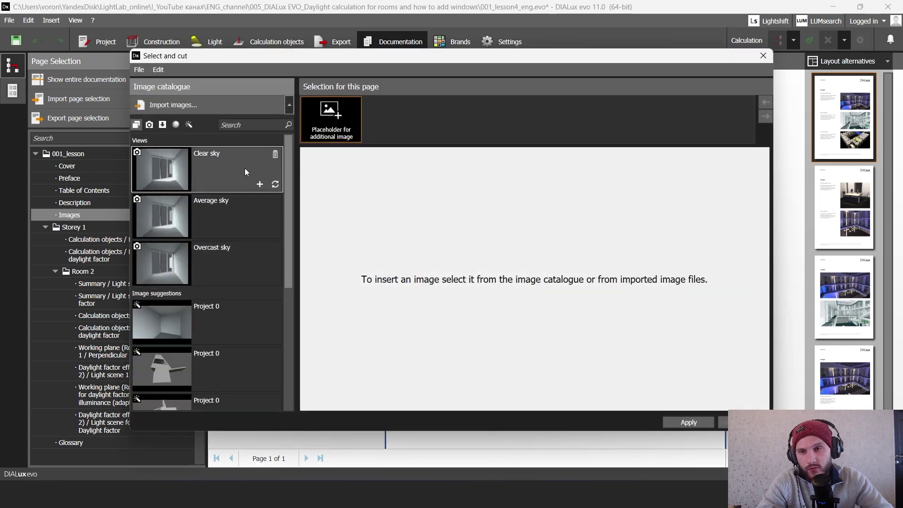
left_click_drag(267, 58, 283, 38)
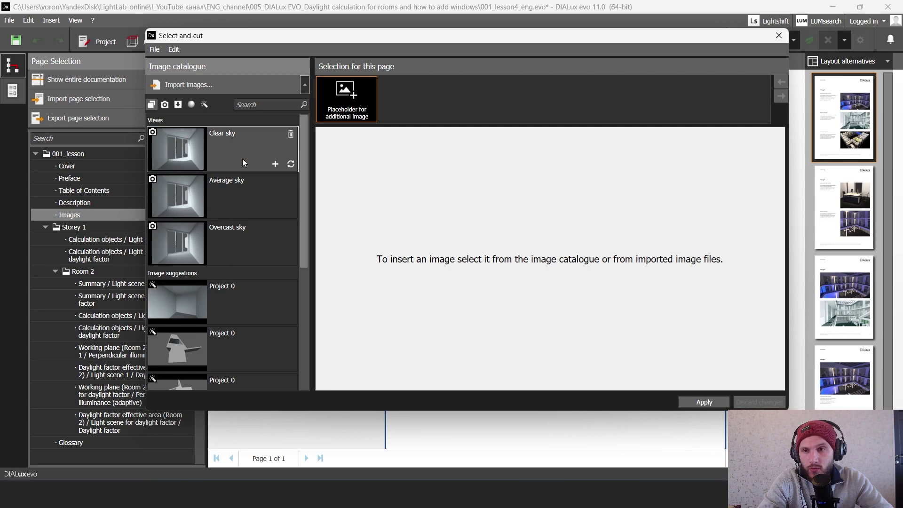
left_click(276, 164)
left_click(276, 211)
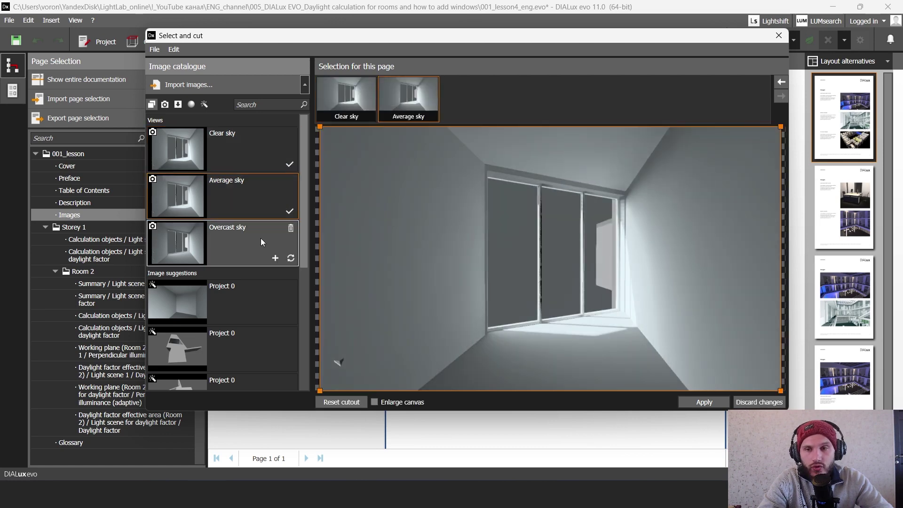
left_click(276, 258)
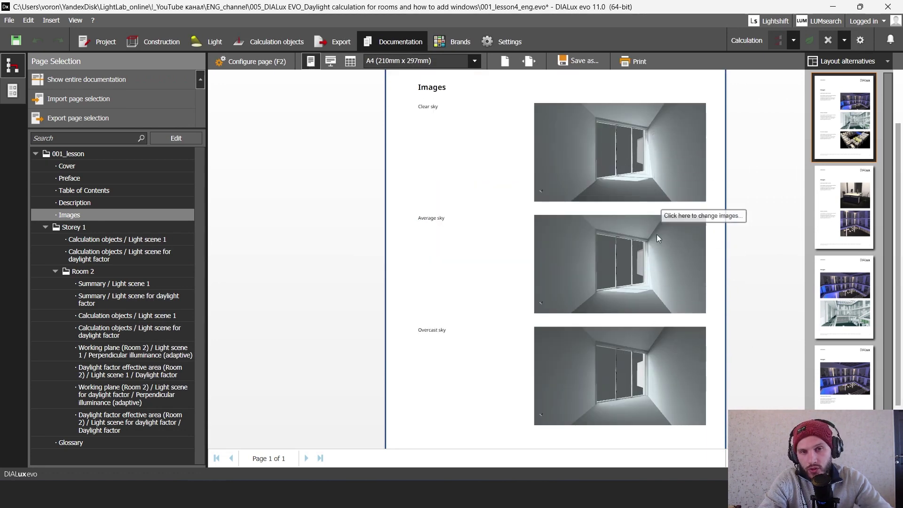
Show the 3-D room in false colours with the colour scale maximum set to 500 lx.
left_click(181, 43)
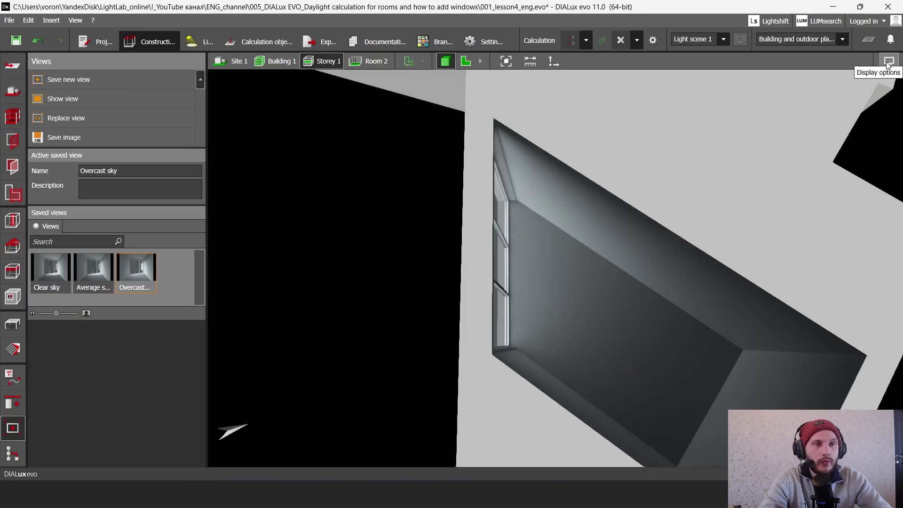
left_click(889, 62)
left_click(830, 77)
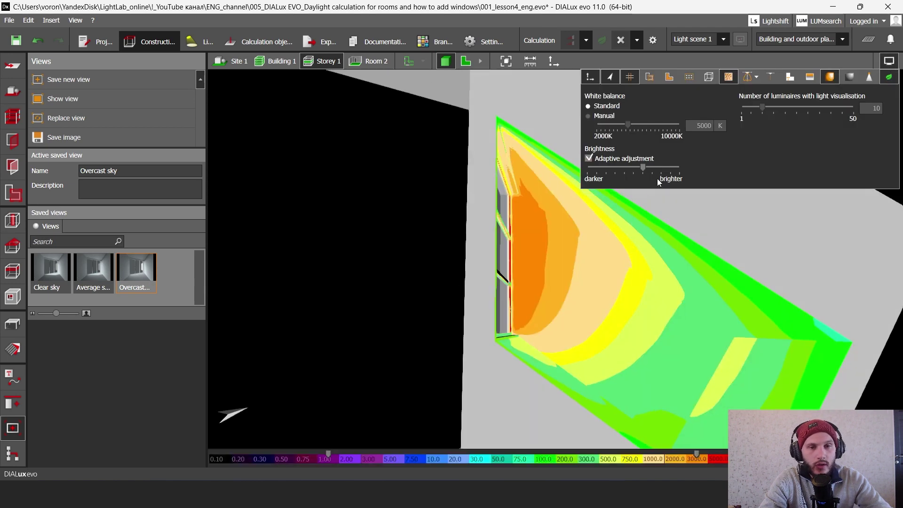
middle_click_drag(660, 251, 588, 146)
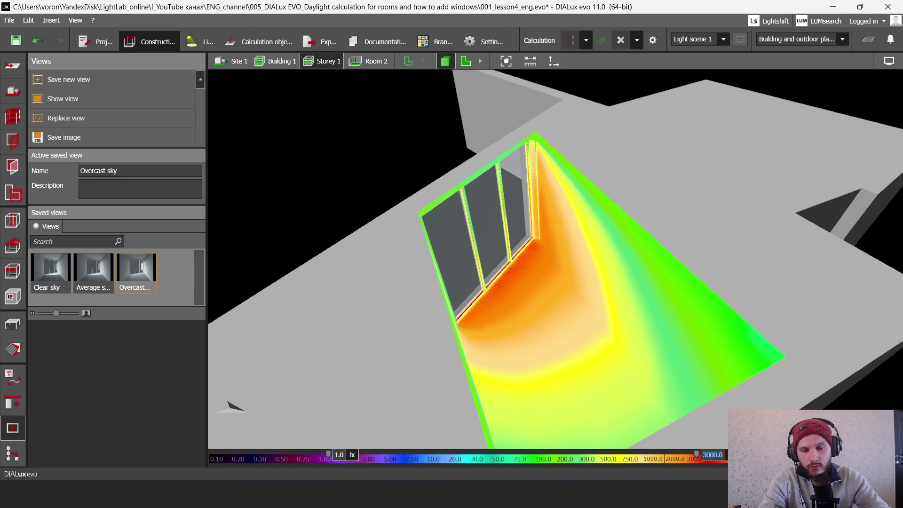
type("500")
key("Return")
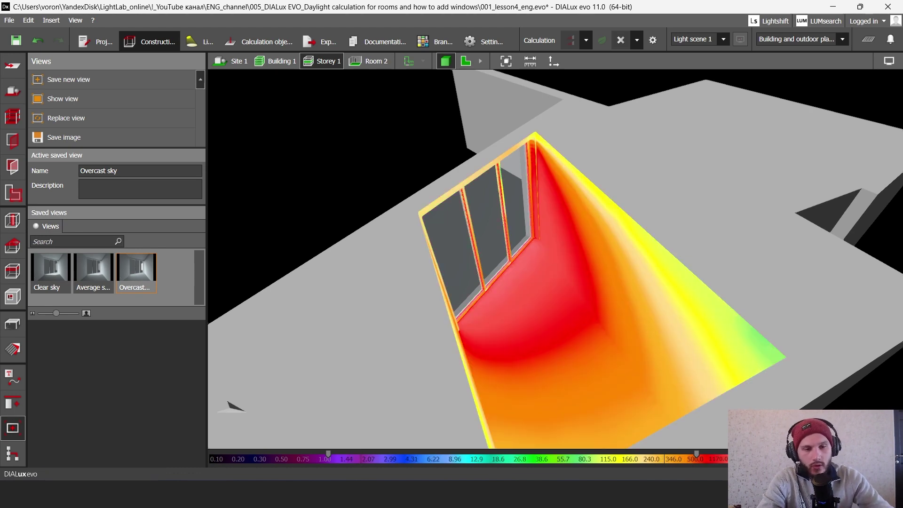
left_click(710, 454)
mouse_move(625, 358)
middle_mouse_down()
mouse_move(594, 311)
mouse_move(678, 289)
mouse_move(616, 204)
mouse_move(613, 272)
mouse_move(538, 219)
mouse_move(586, 261)
mouse_move(473, 272)
mouse_move(577, 222)
mouse_move(569, 246)
mouse_move(605, 232)
middle_mouse_up()
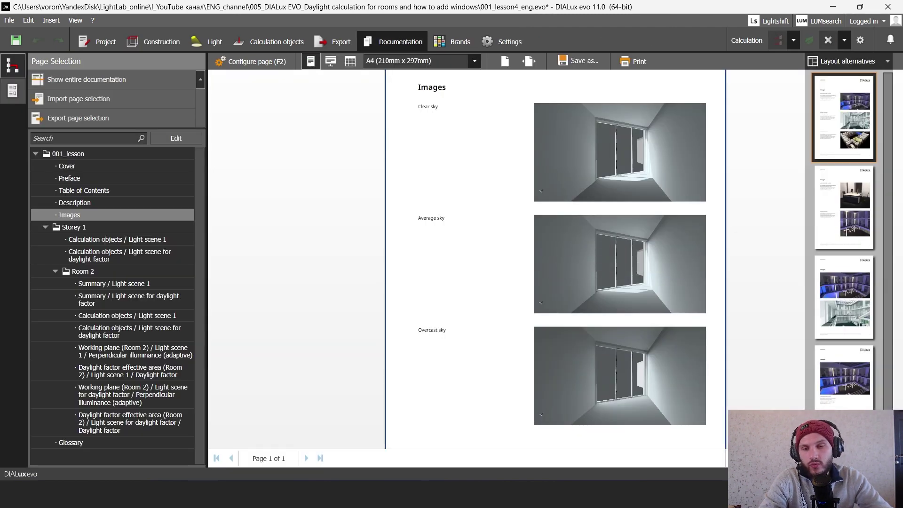
key("alt+Tab")
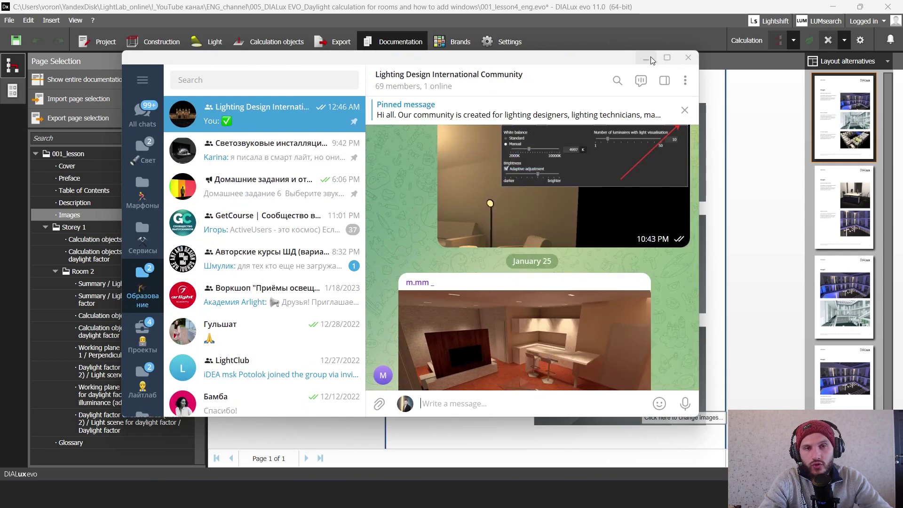
scroll(546, 310, "down", 5)
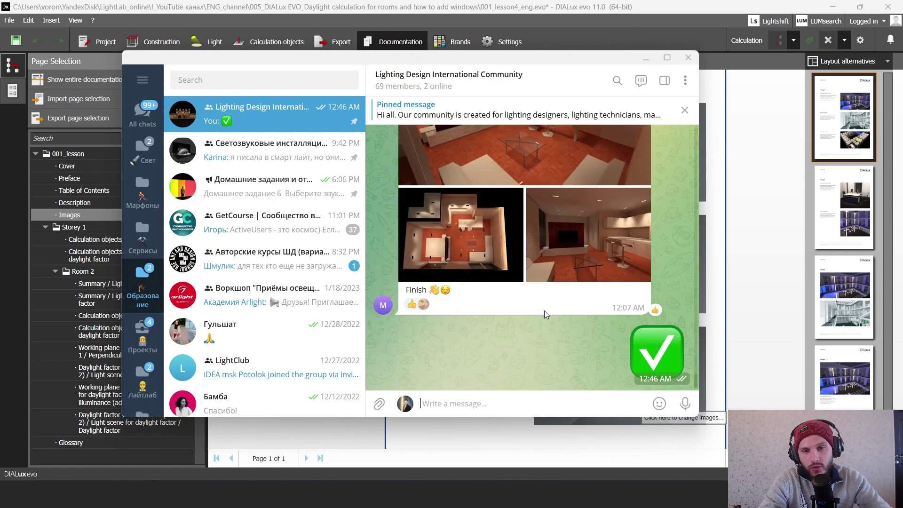
scroll(544, 310, "up", 10)
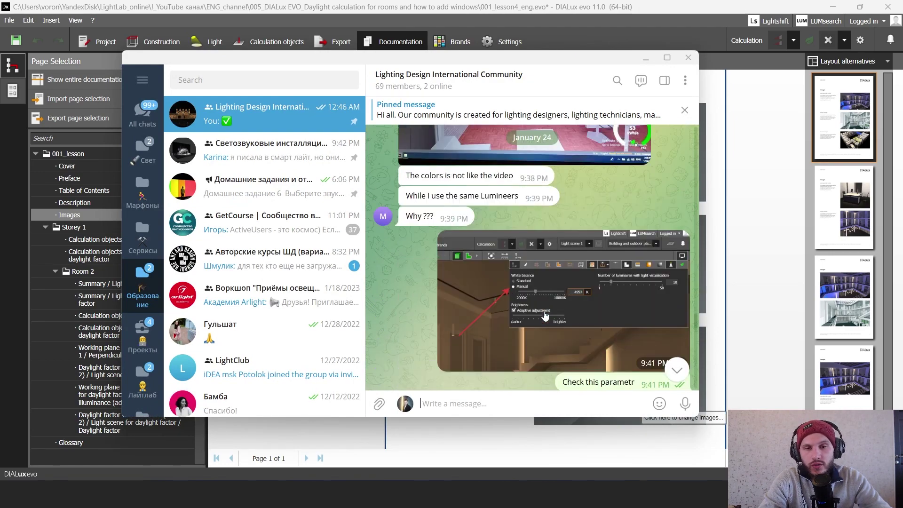
scroll(545, 315, "up", 5)
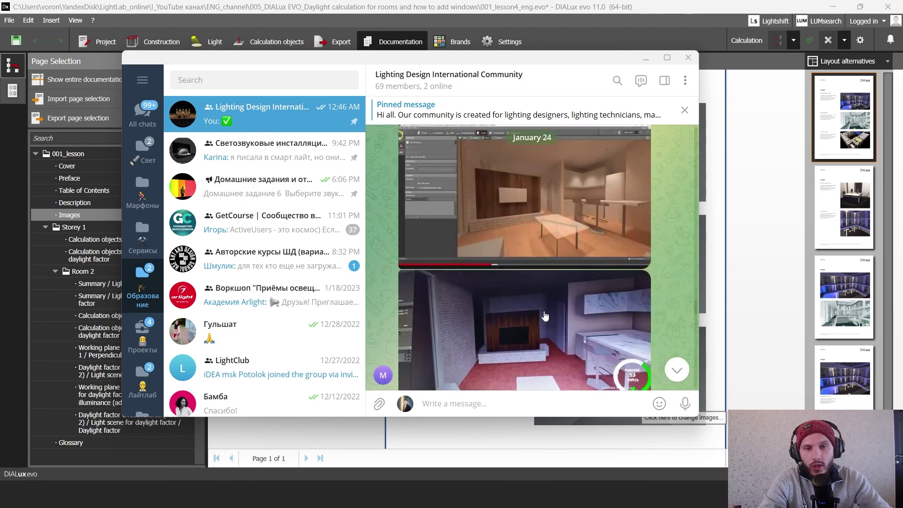
left_click(646, 58)
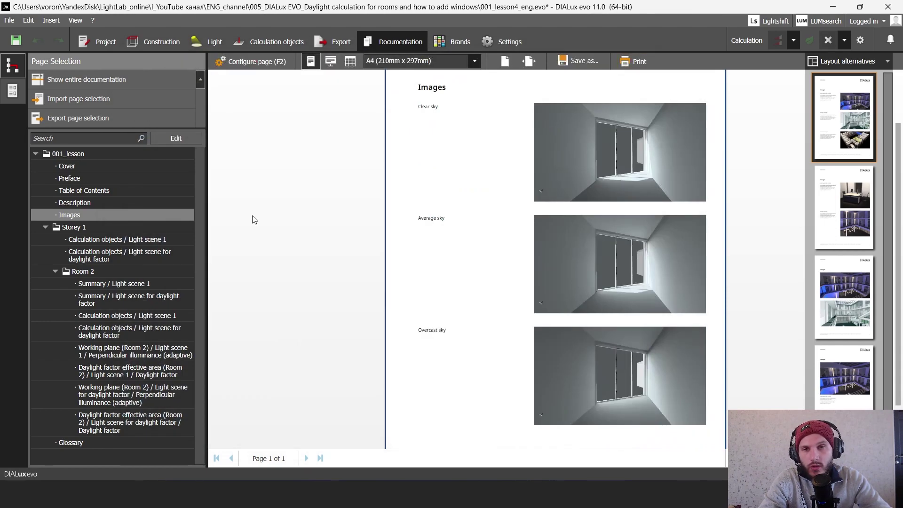